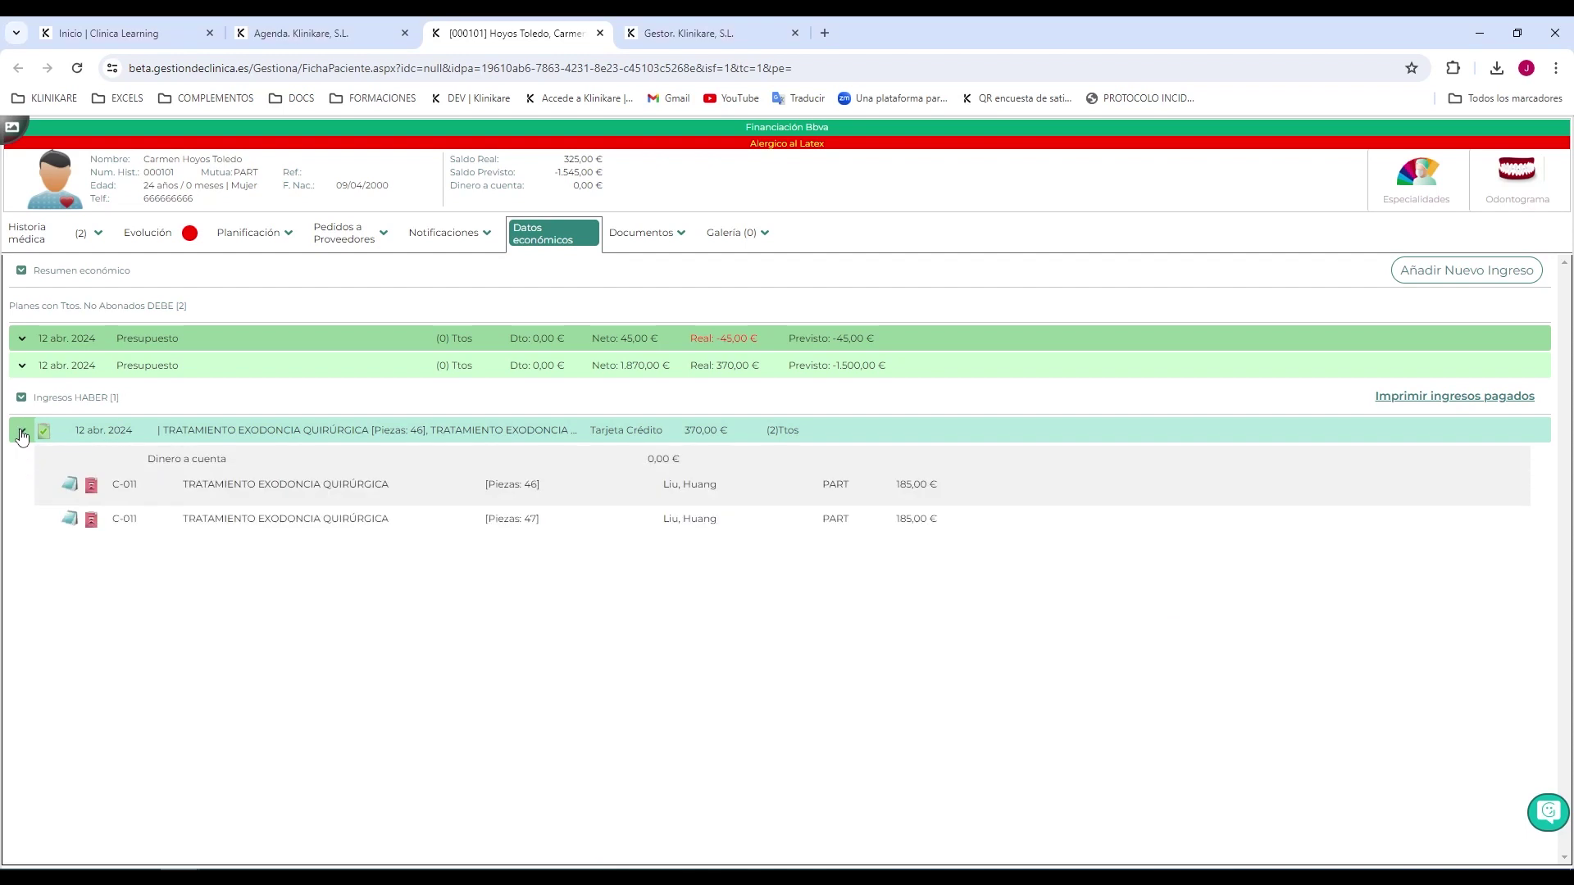
Check the status options of the paid treatment on piece 46 and view the patient's Evolución section
{"action": "left_click", "coordinate": [245, 488]}
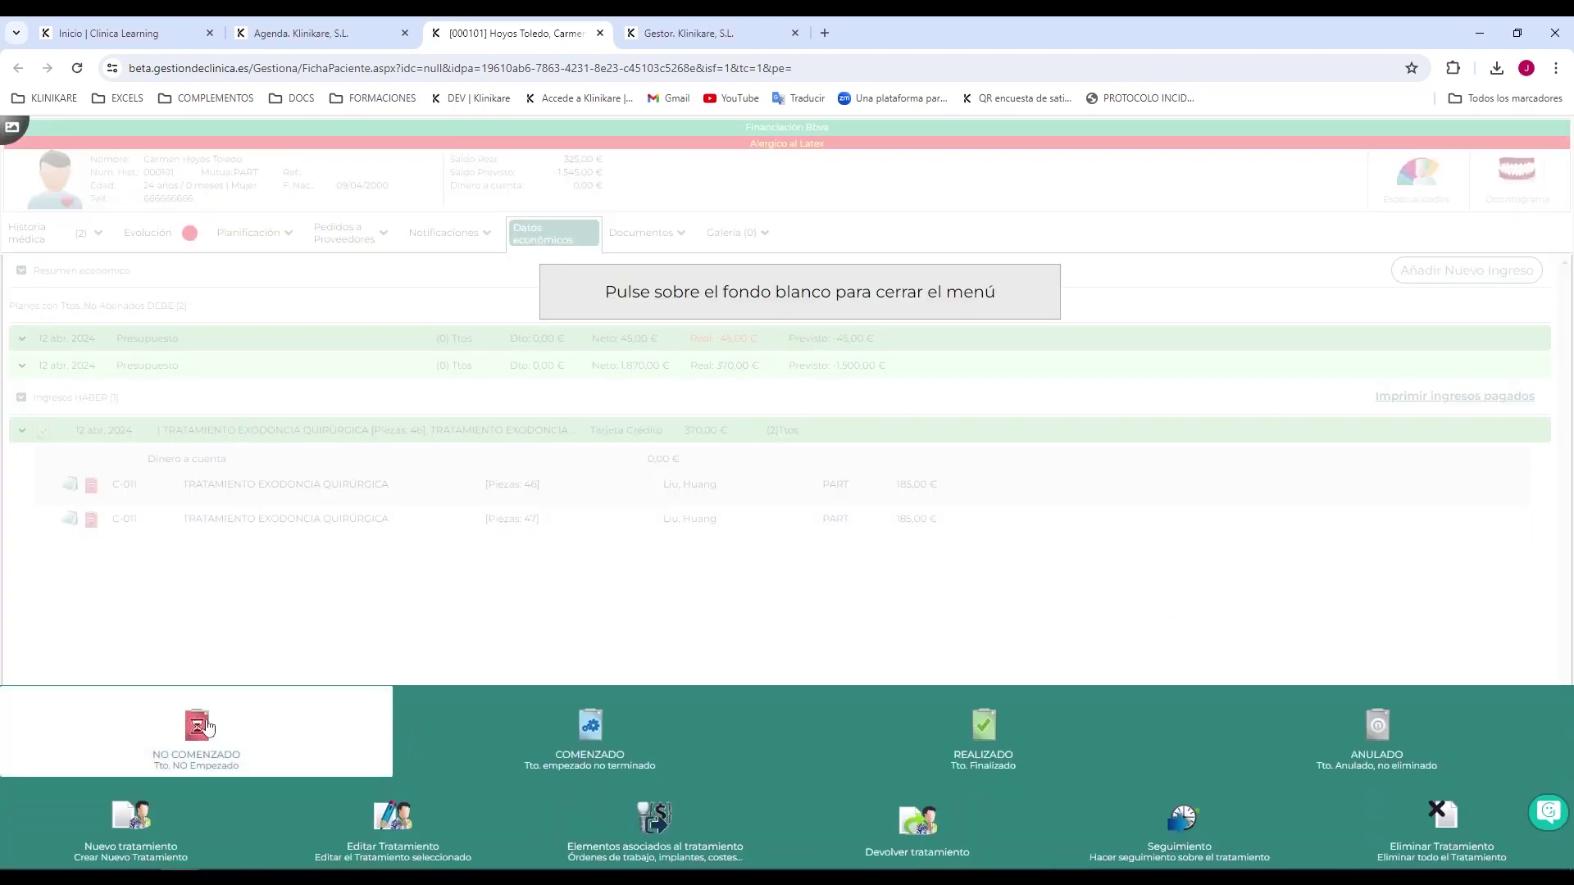
{"action": "left_click", "coordinate": [188, 574]}
{"action": "left_click", "coordinate": [159, 238]}
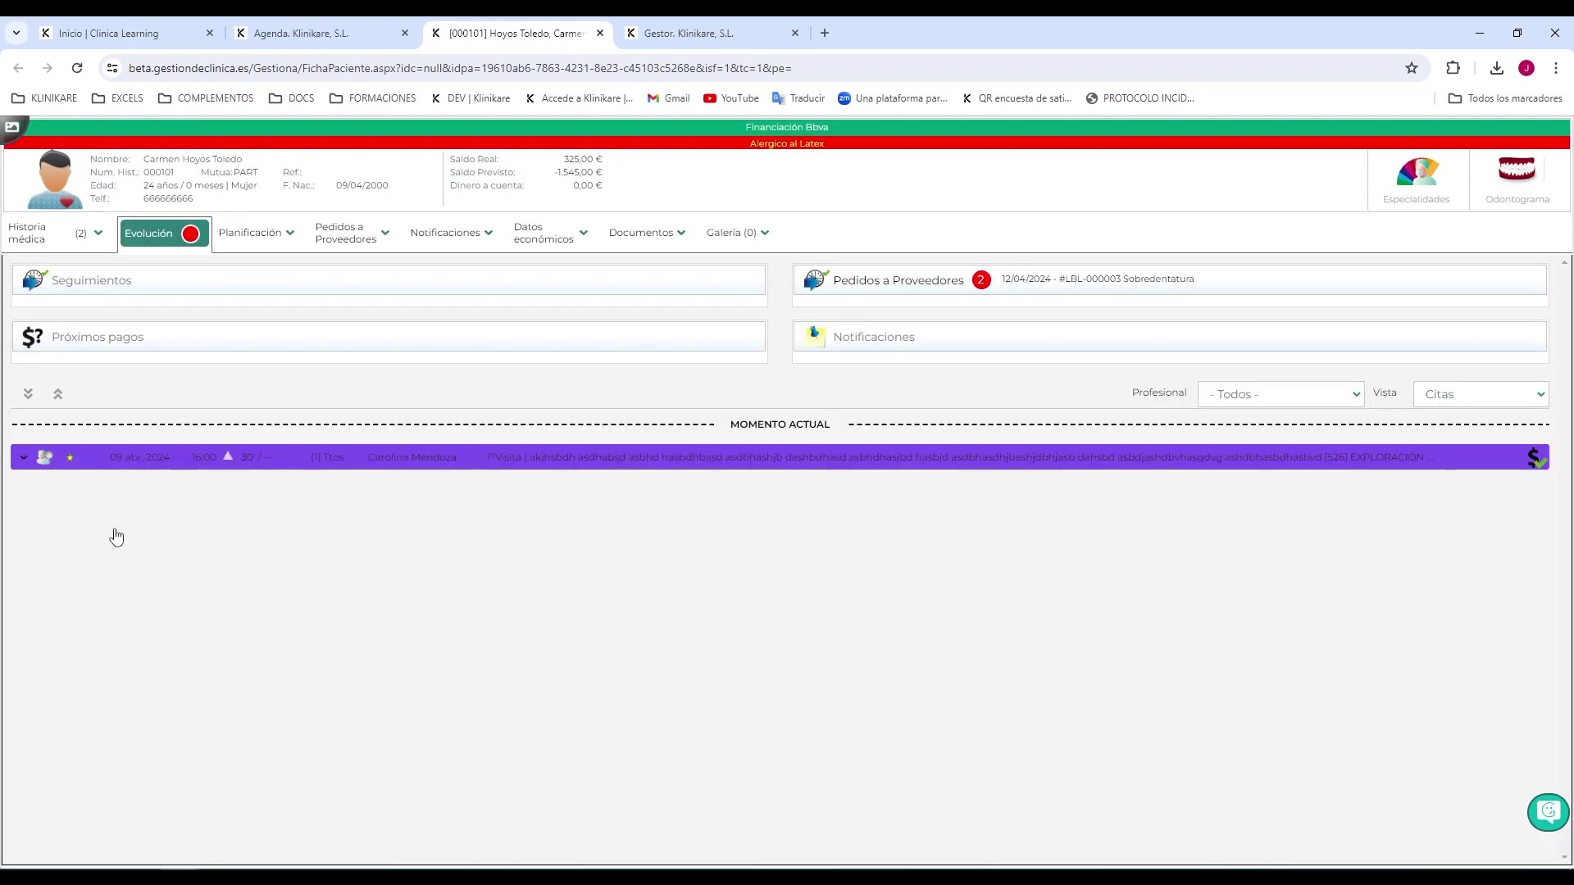
Switch to the clinic manager (Gestor) and open the search filter configuration for the Listado de Tratamientos
{"action": "left_click", "coordinate": [637, 24]}
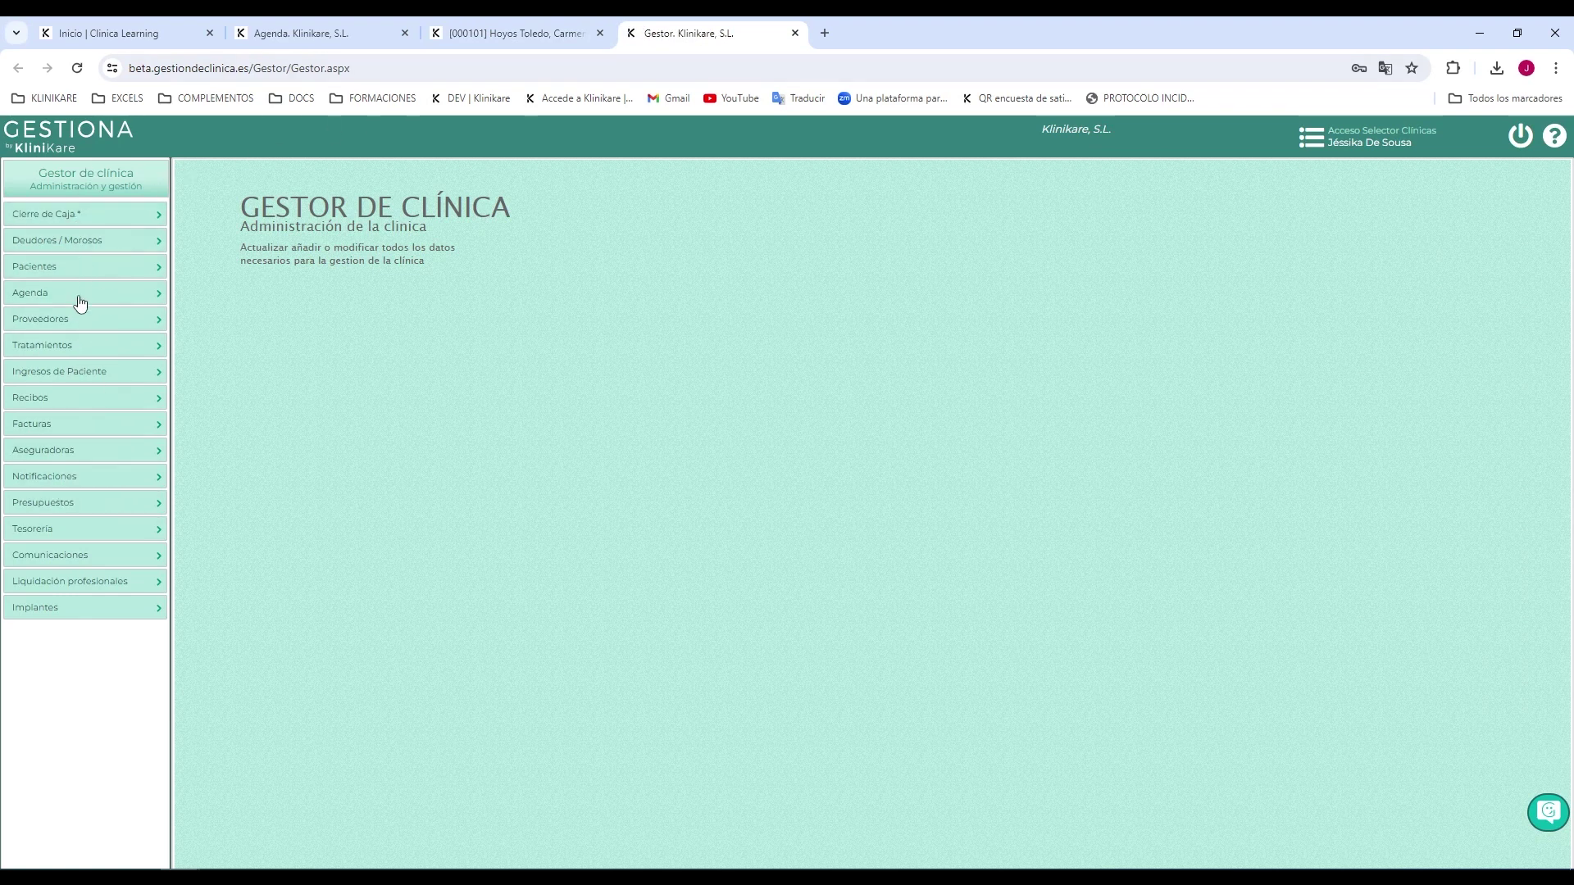
{"action": "left_click", "coordinate": [79, 355]}
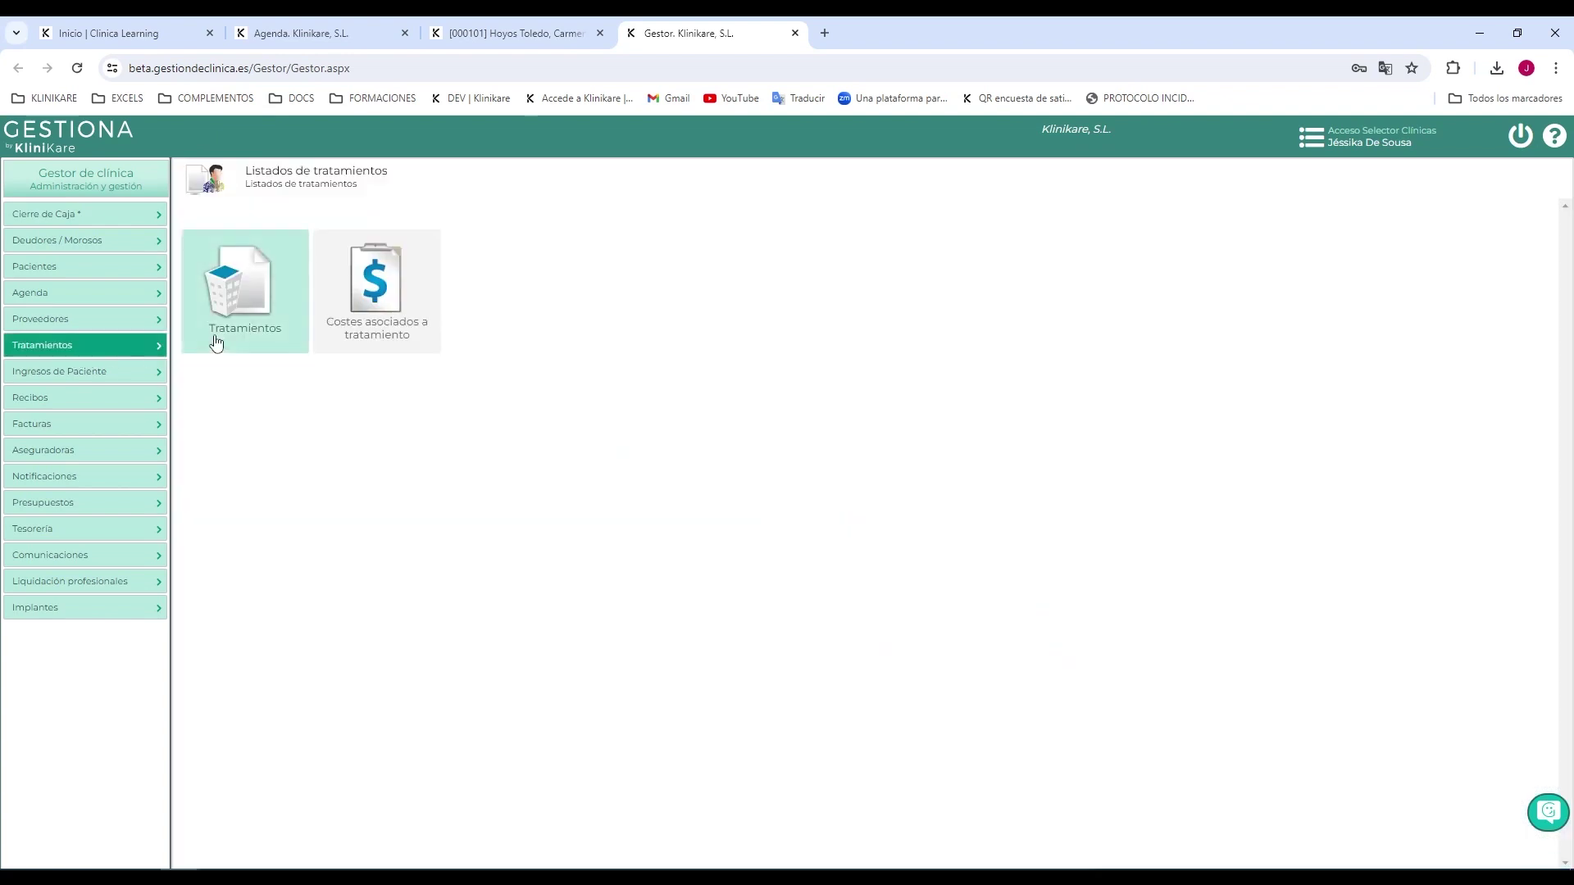
{"action": "left_click", "coordinate": [249, 300]}
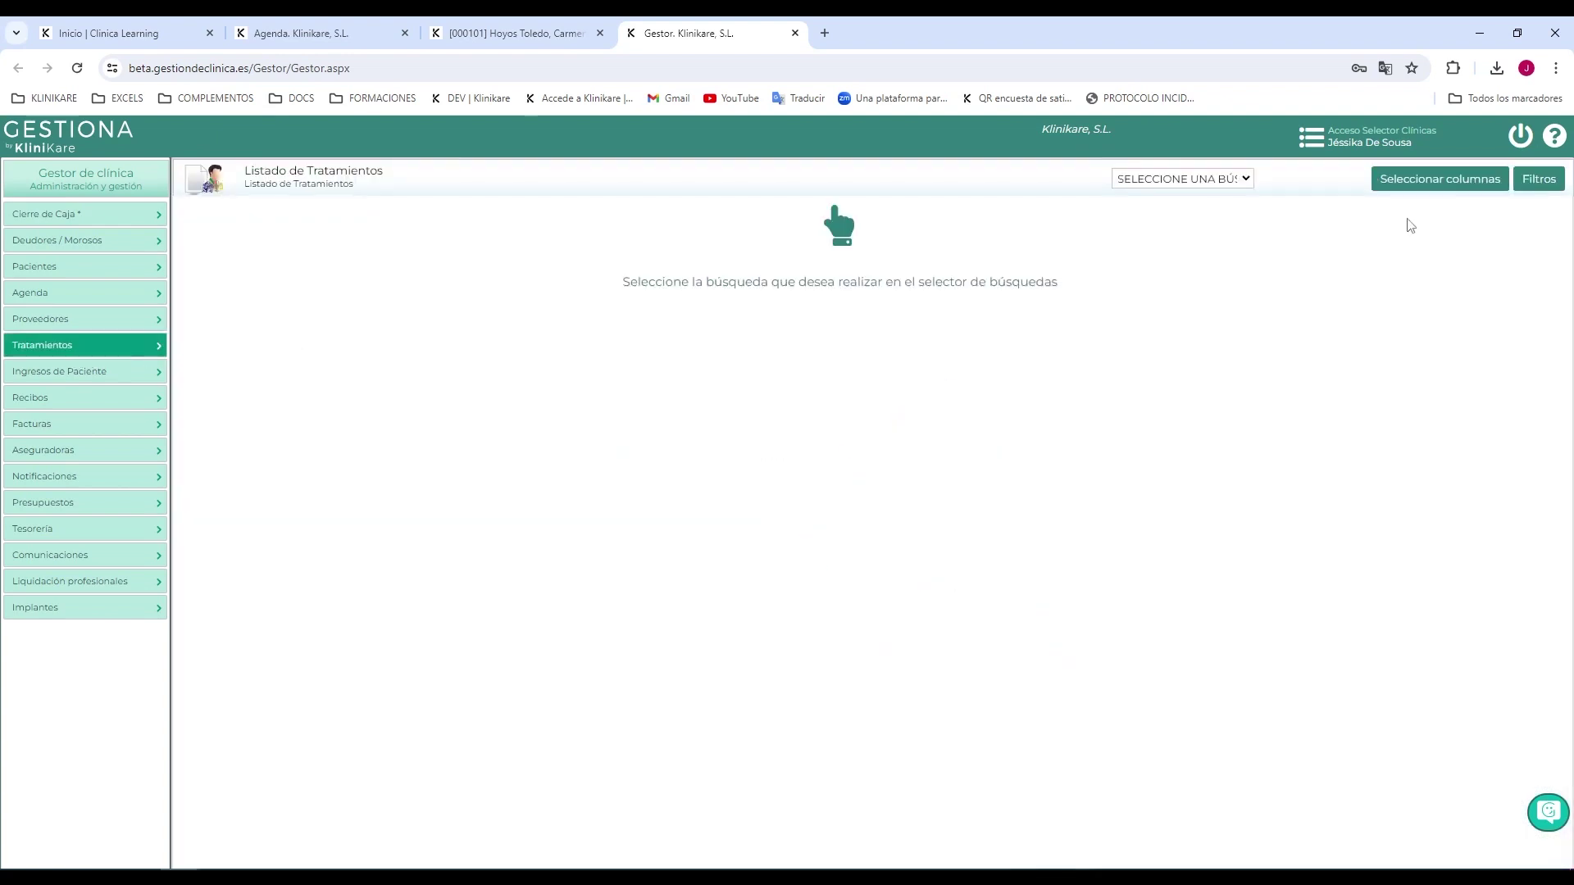
{"action": "left_click", "coordinate": [1541, 190]}
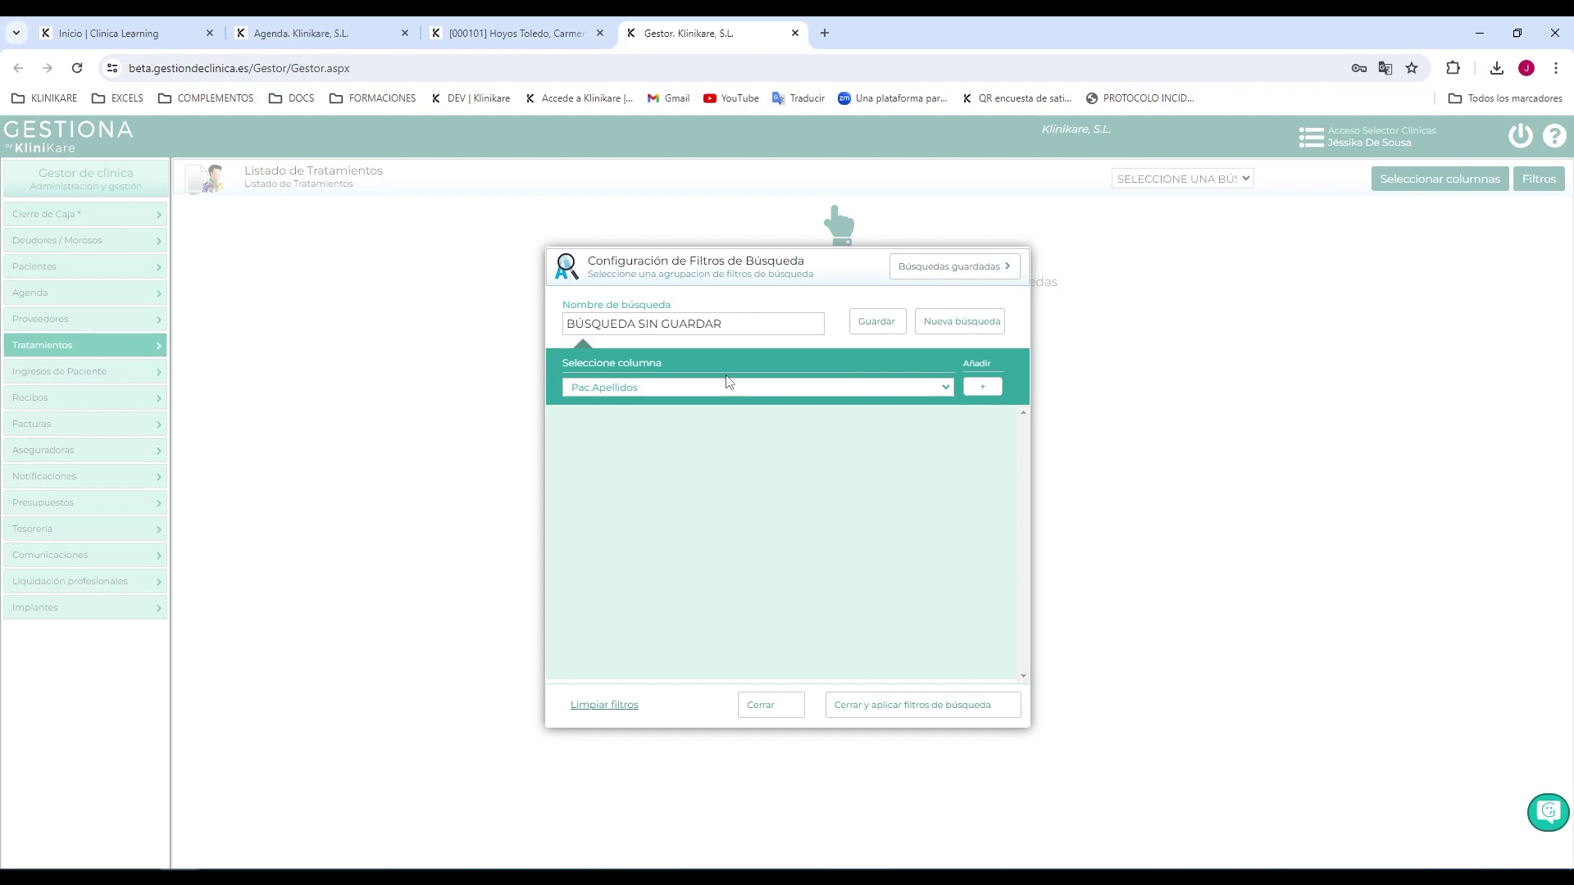
Add a filter on Tto.Haber (Imp. Pagado) with the condition Mayor que and the parameter 1
{"action": "left_click", "coordinate": [628, 387]}
{"action": "left_click_drag", "start_coordinate": [946, 425], "coordinate": [947, 558]}
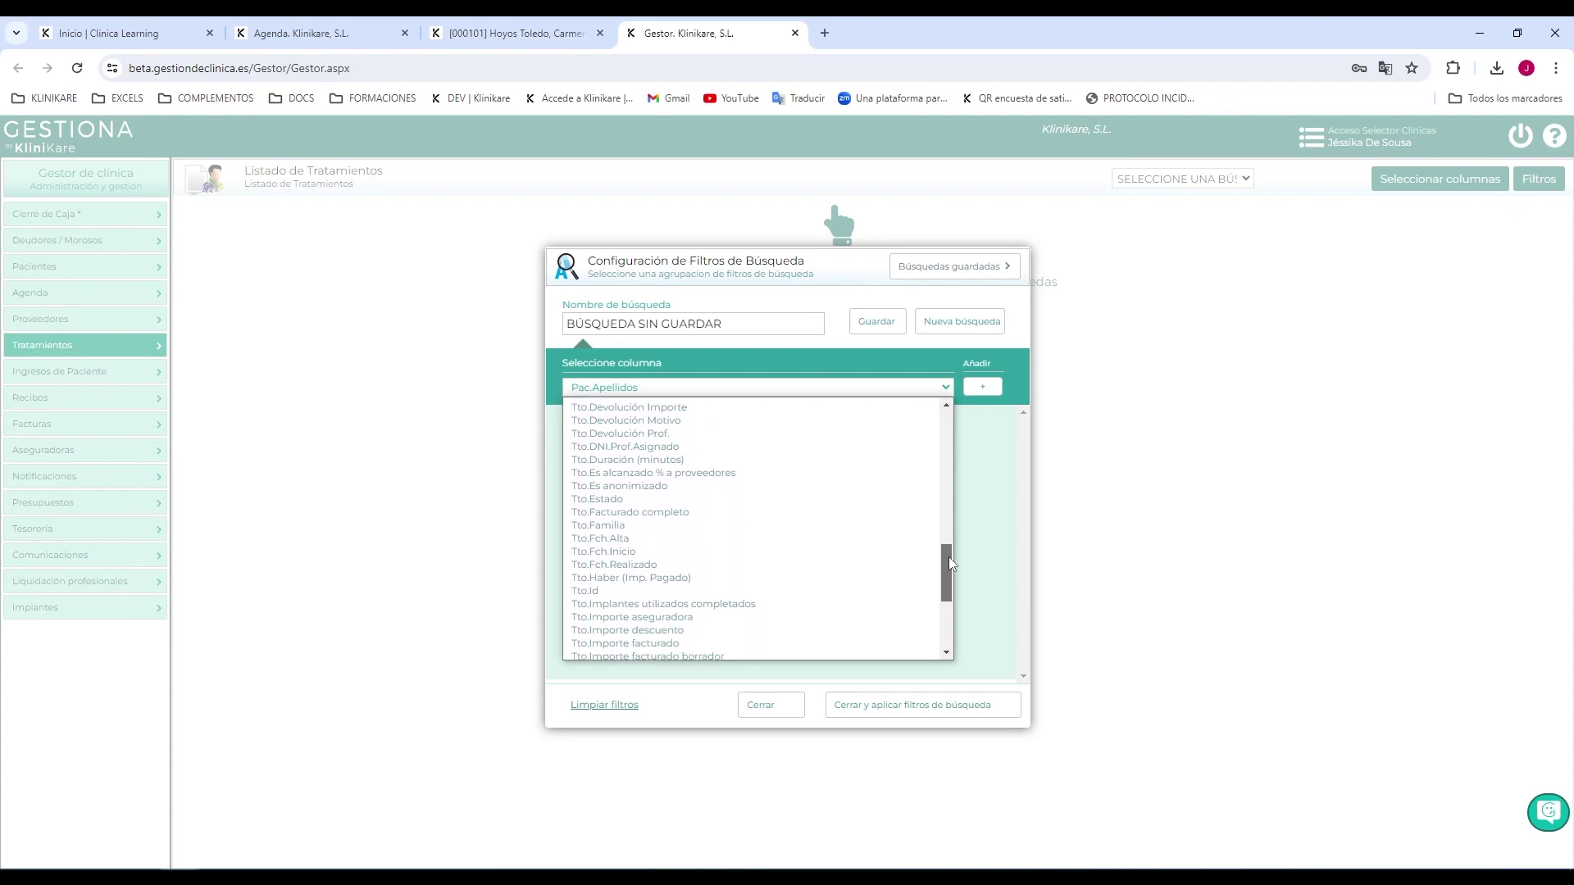
{"action": "left_click", "coordinate": [632, 578]}
{"action": "left_click", "coordinate": [982, 387]}
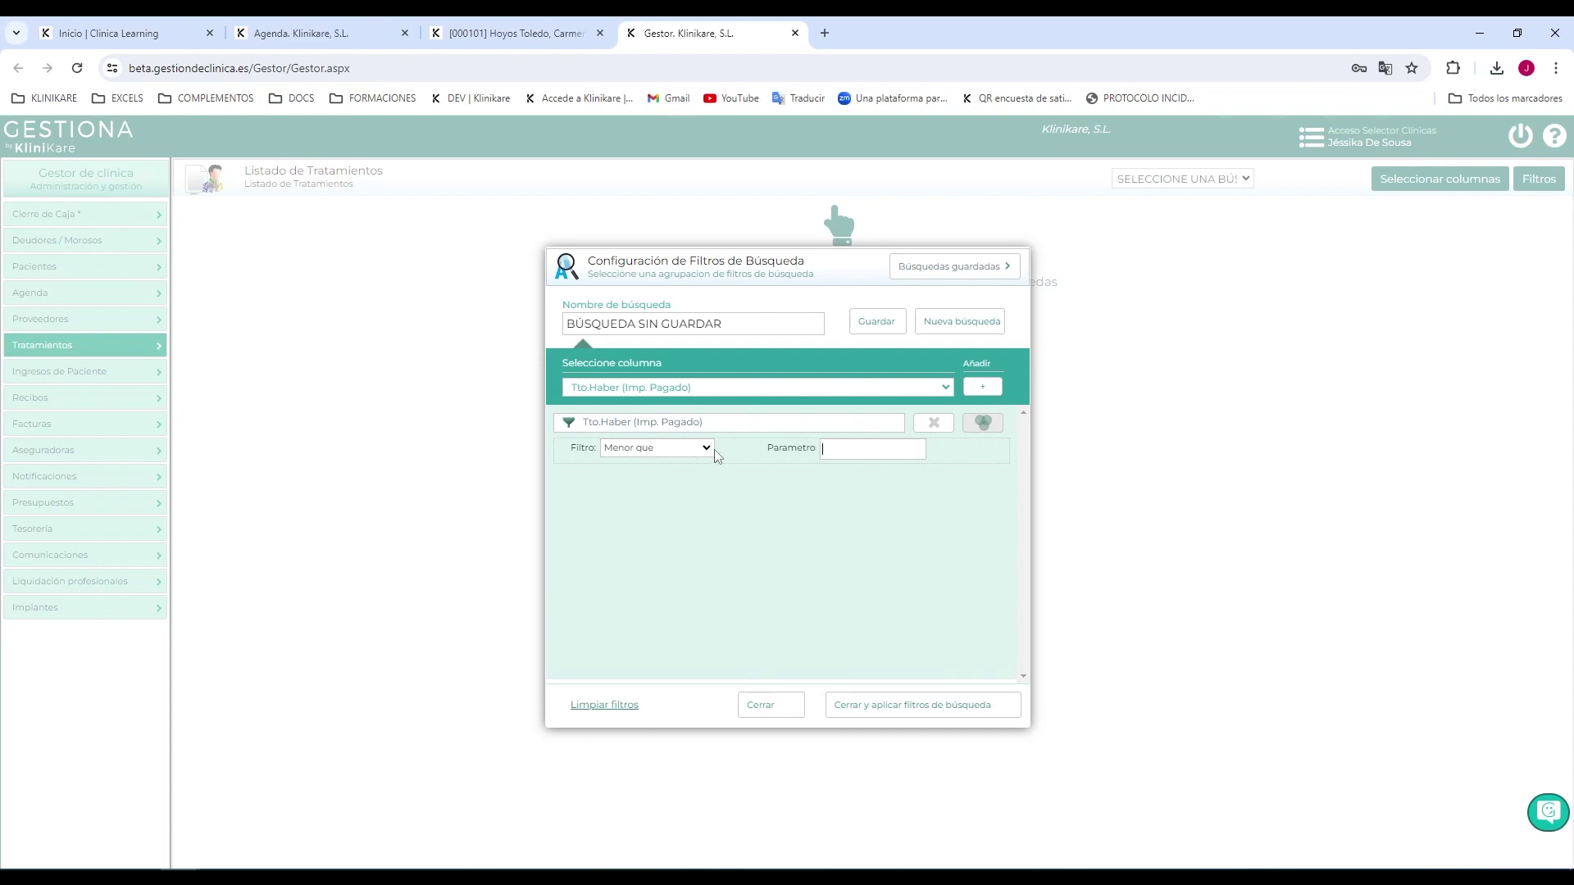
{"action": "left_click", "coordinate": [695, 449]}
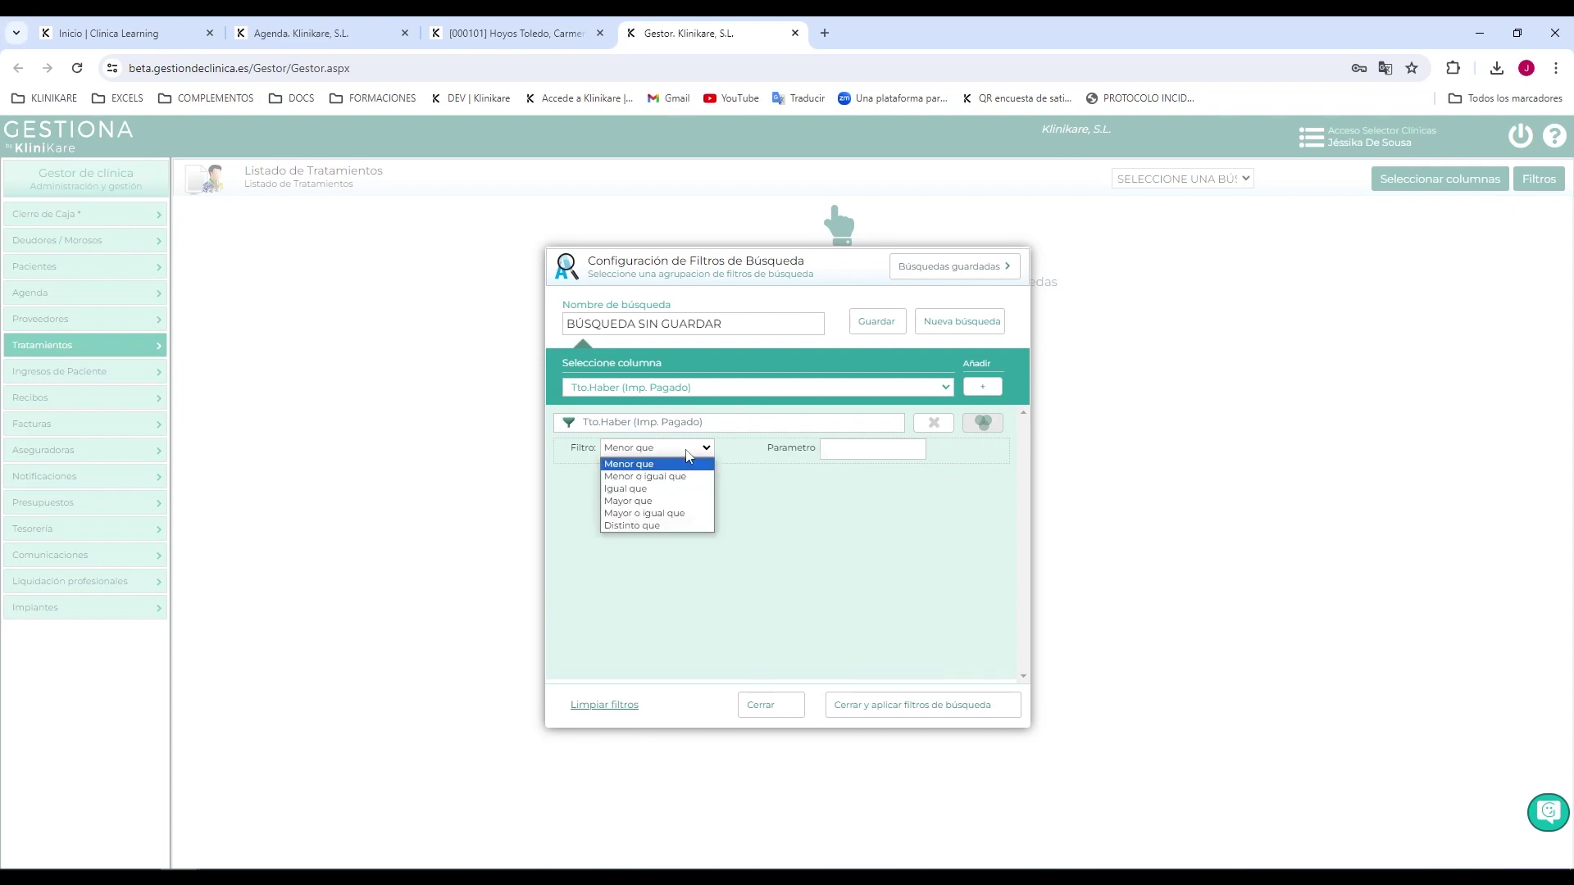
{"action": "left_click", "coordinate": [672, 502]}
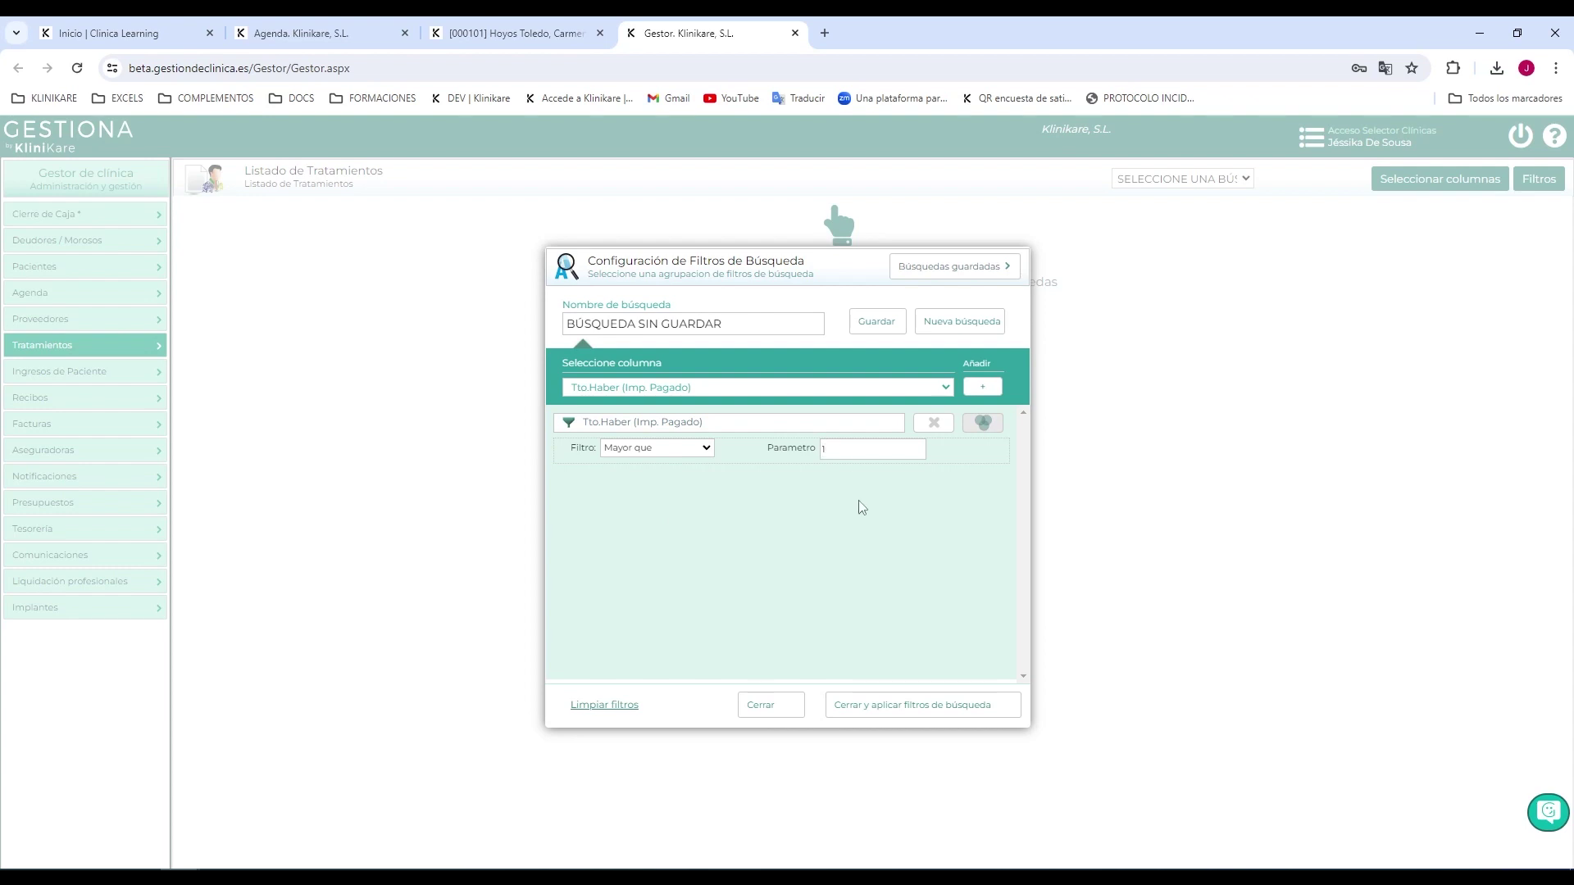
Add two Tto.Estado filters with the condition Igual que, one for No Comenzado and one for Comenzado
{"action": "left_click", "coordinate": [946, 388]}
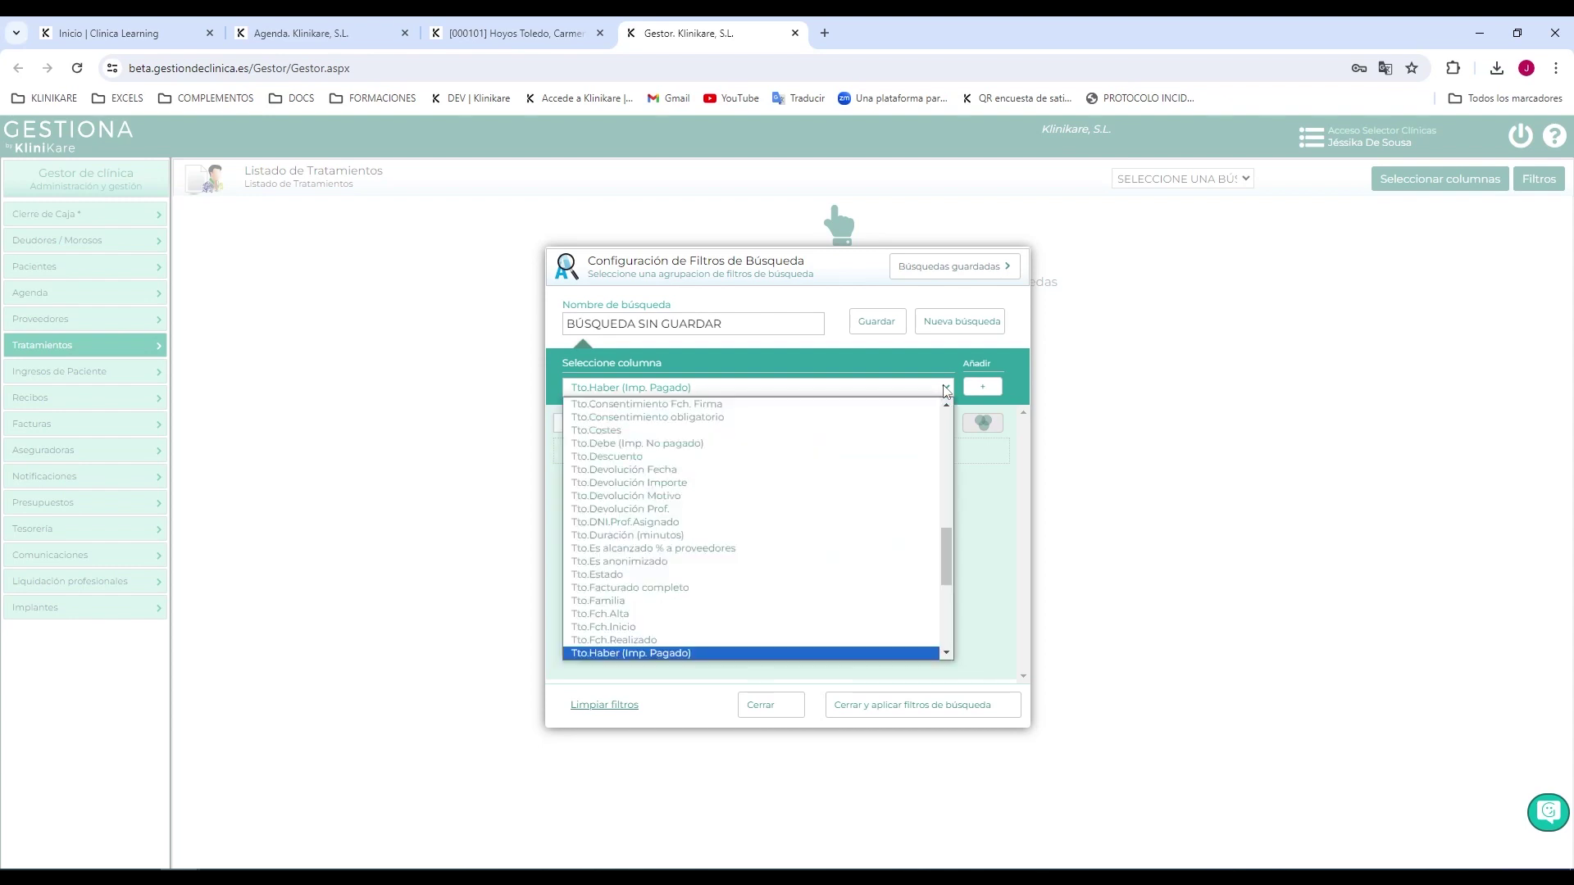
{"action": "left_click", "coordinate": [764, 576]}
{"action": "left_click", "coordinate": [983, 387]}
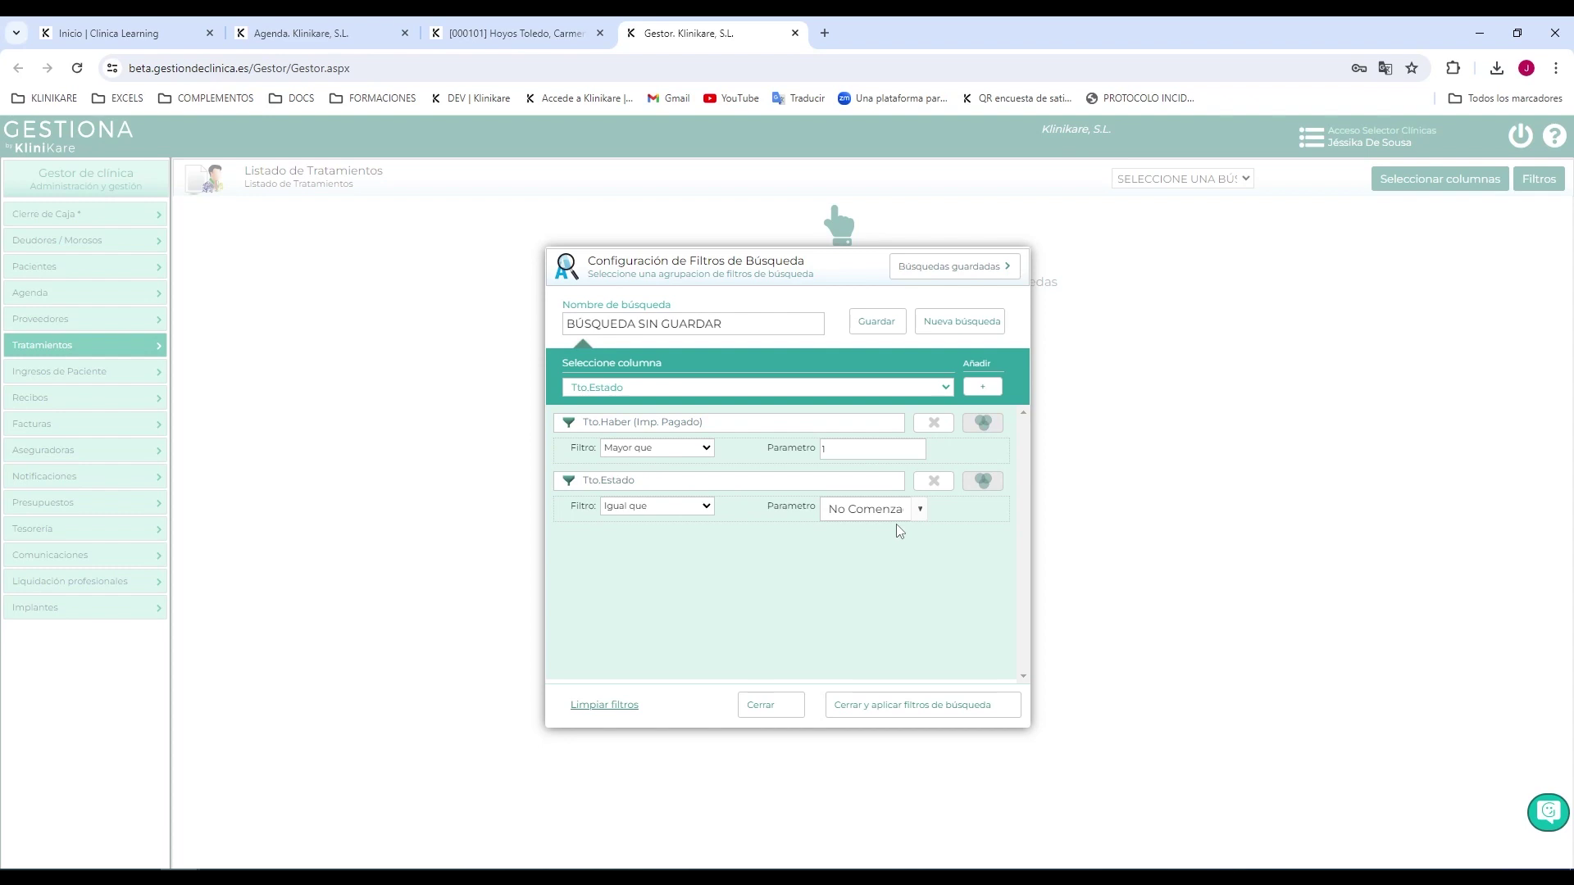
{"action": "left_click", "coordinate": [976, 389]}
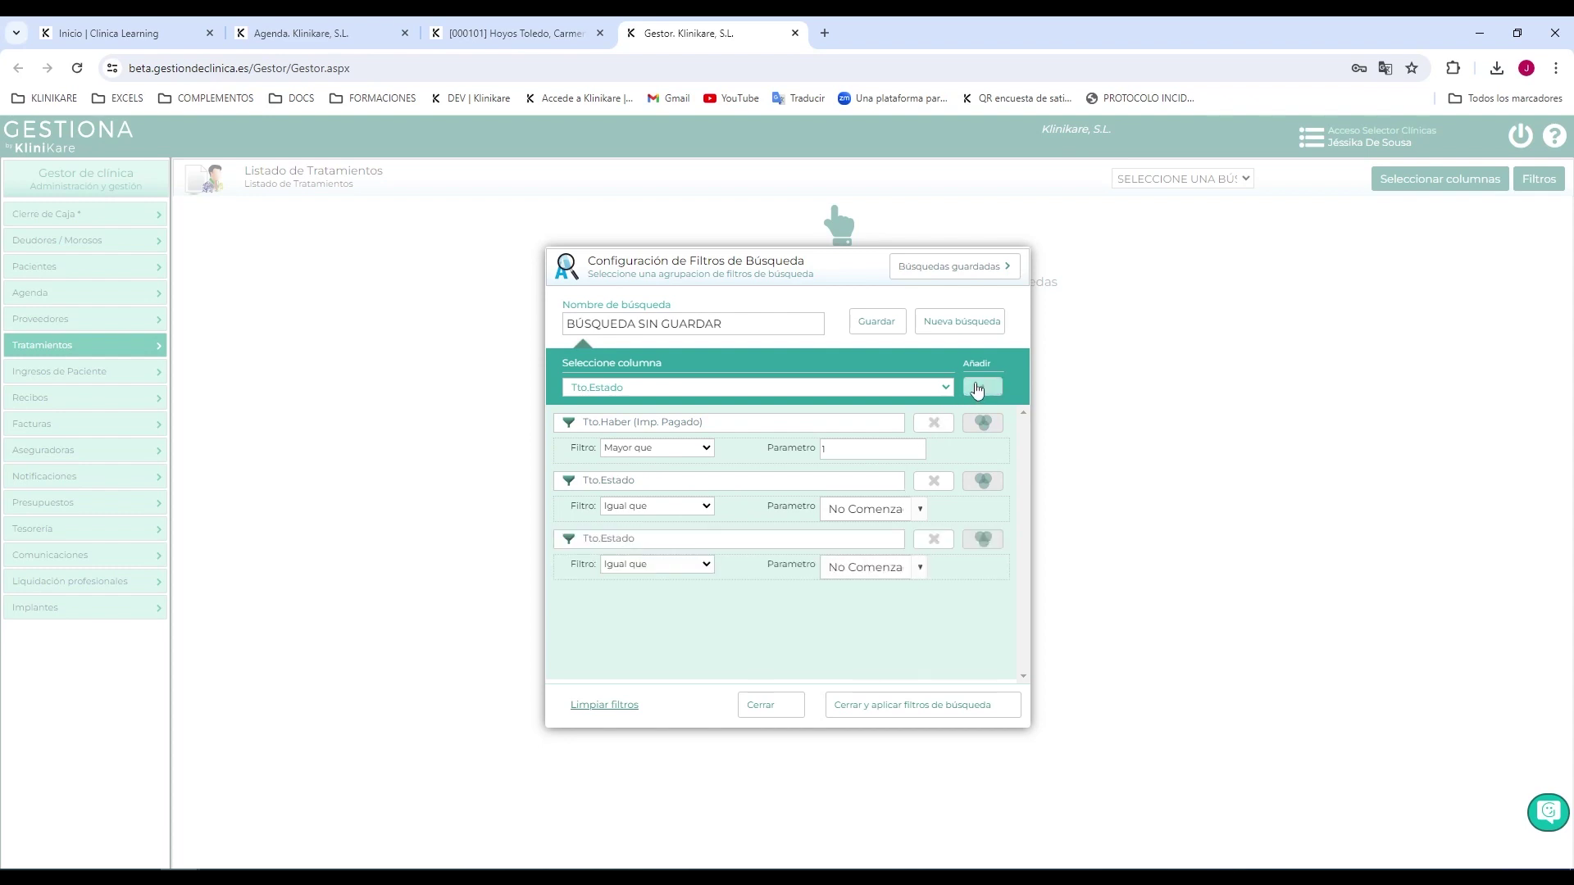
{"action": "left_click", "coordinate": [920, 568]}
{"action": "left_click", "coordinate": [865, 601]}
Associate both Tto.Estado filters with Grupo 1
{"action": "left_click", "coordinate": [983, 481]}
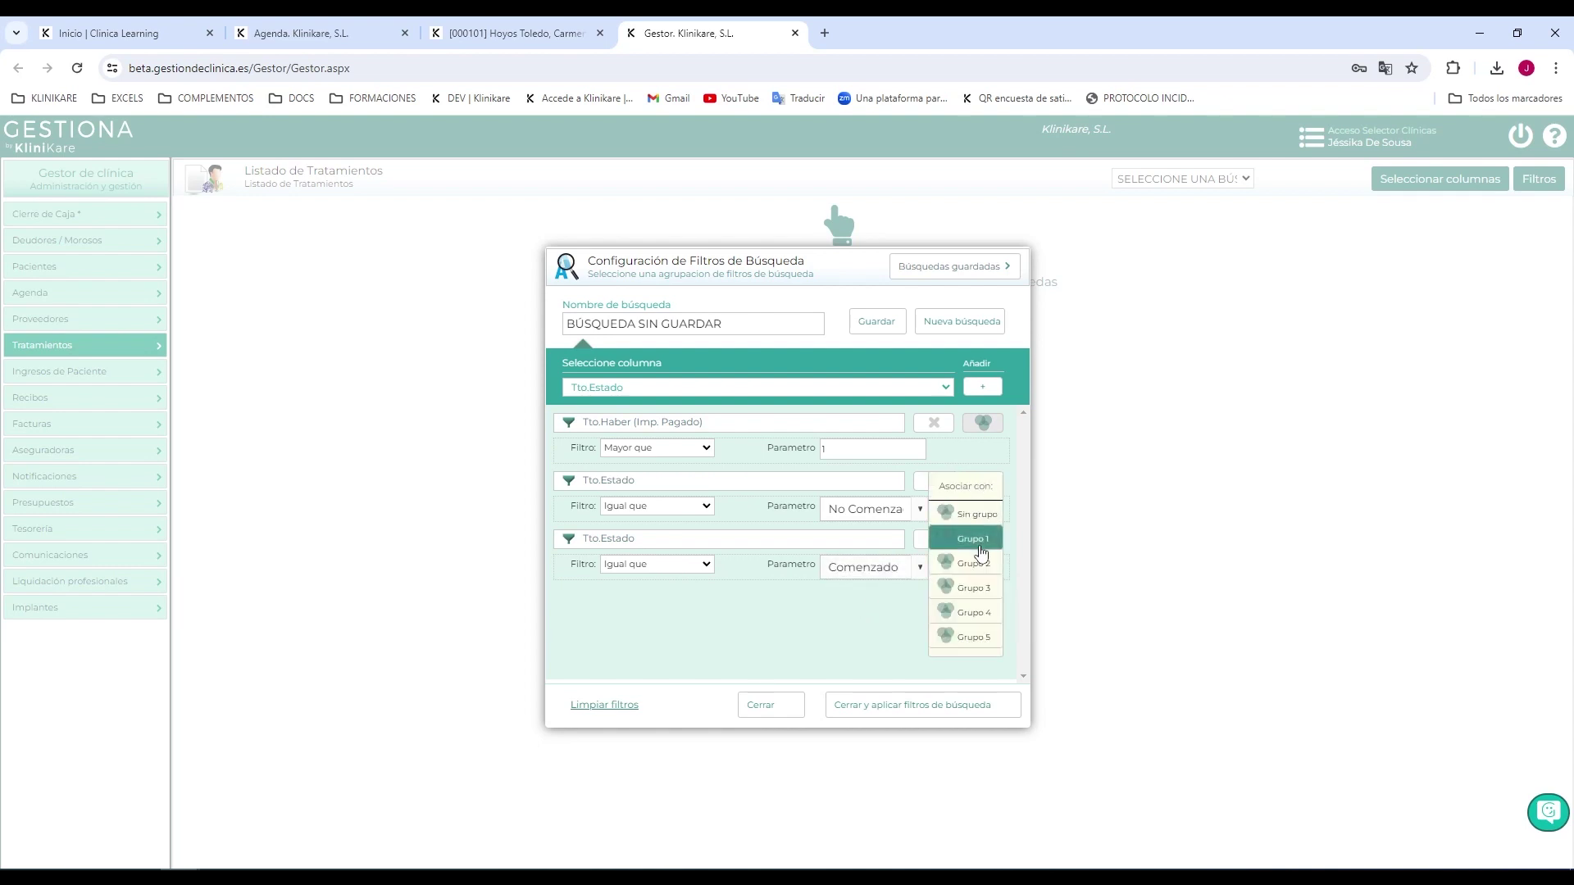
{"action": "left_click", "coordinate": [980, 540]}
{"action": "left_click", "coordinate": [983, 539]}
{"action": "left_click", "coordinate": [980, 590]}
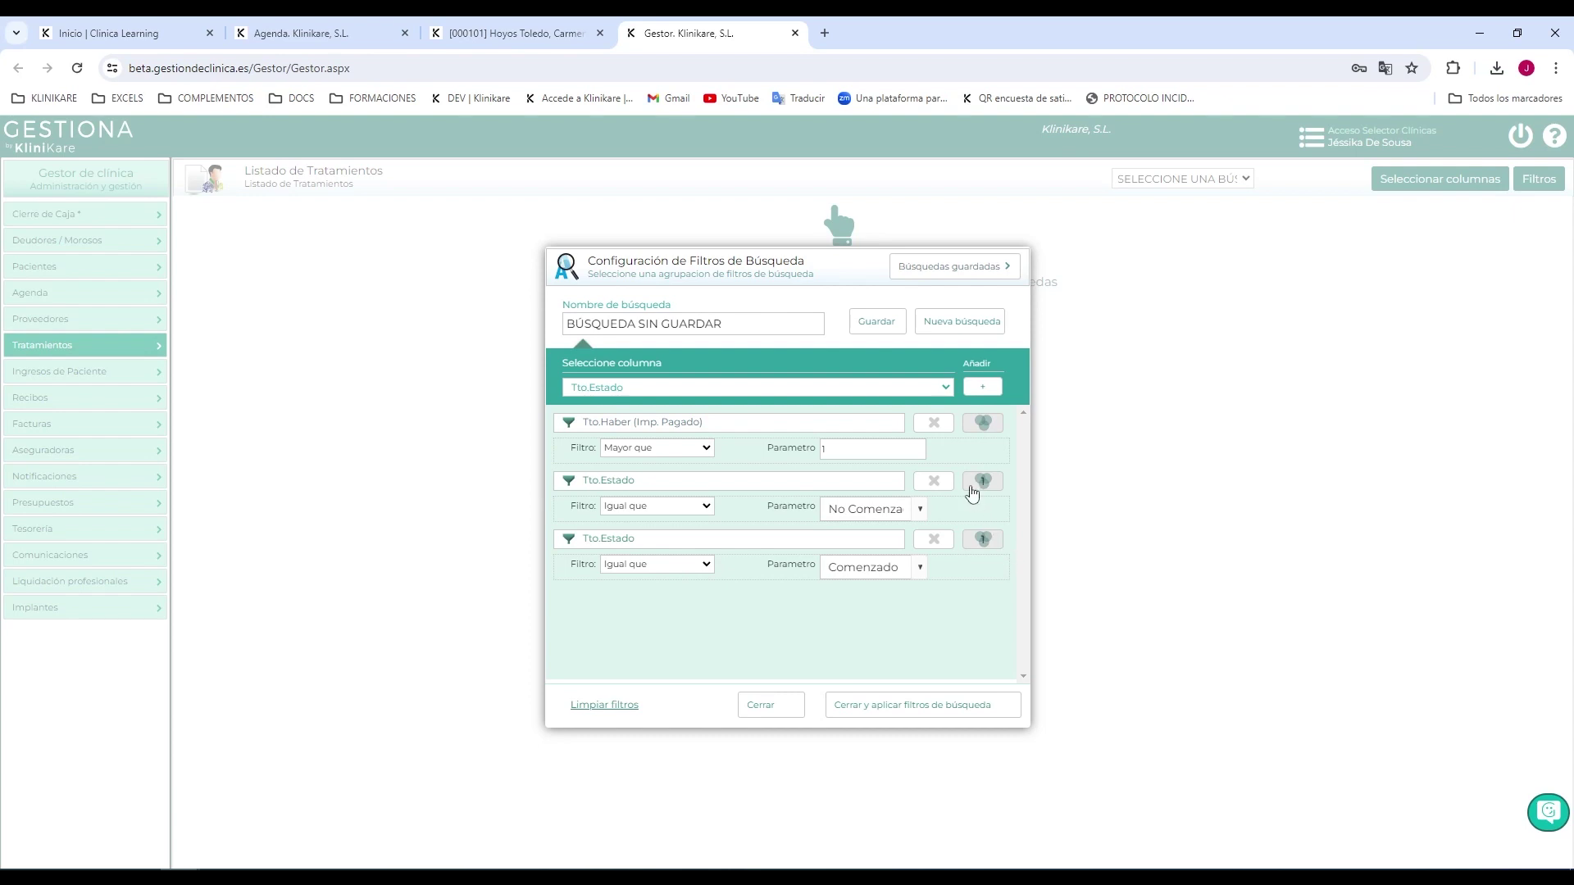
Add a filter on Pac.Fch.Próxima cita with the condition Sin valor [vacío]
{"action": "left_click", "coordinate": [946, 387]}
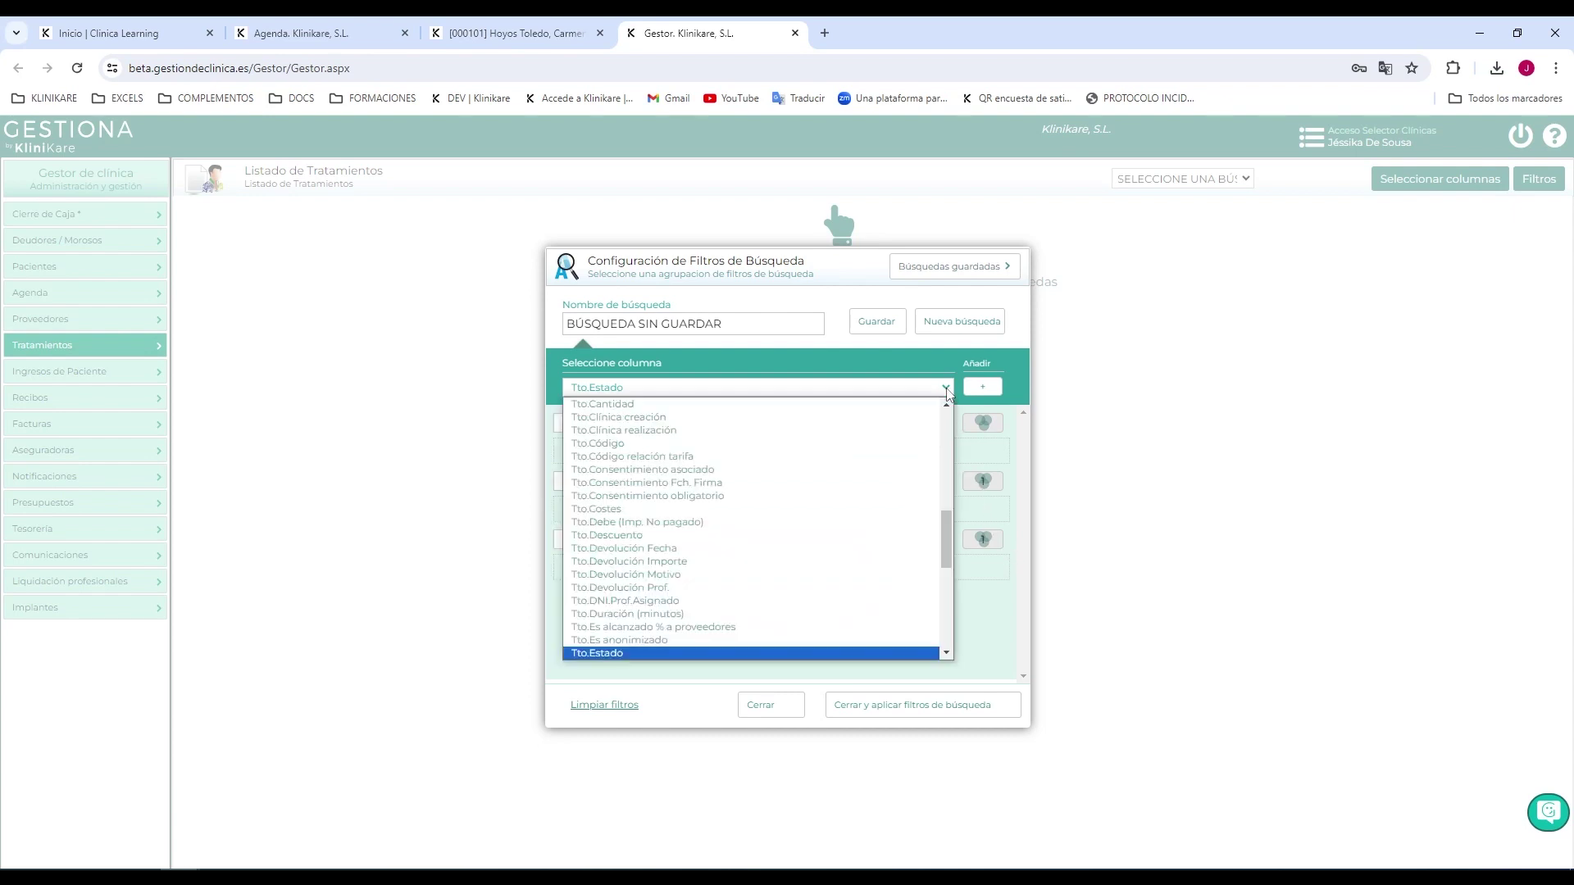
{"action": "left_click_drag", "start_coordinate": [948, 523], "coordinate": [950, 439]}
{"action": "left_click", "coordinate": [722, 461]}
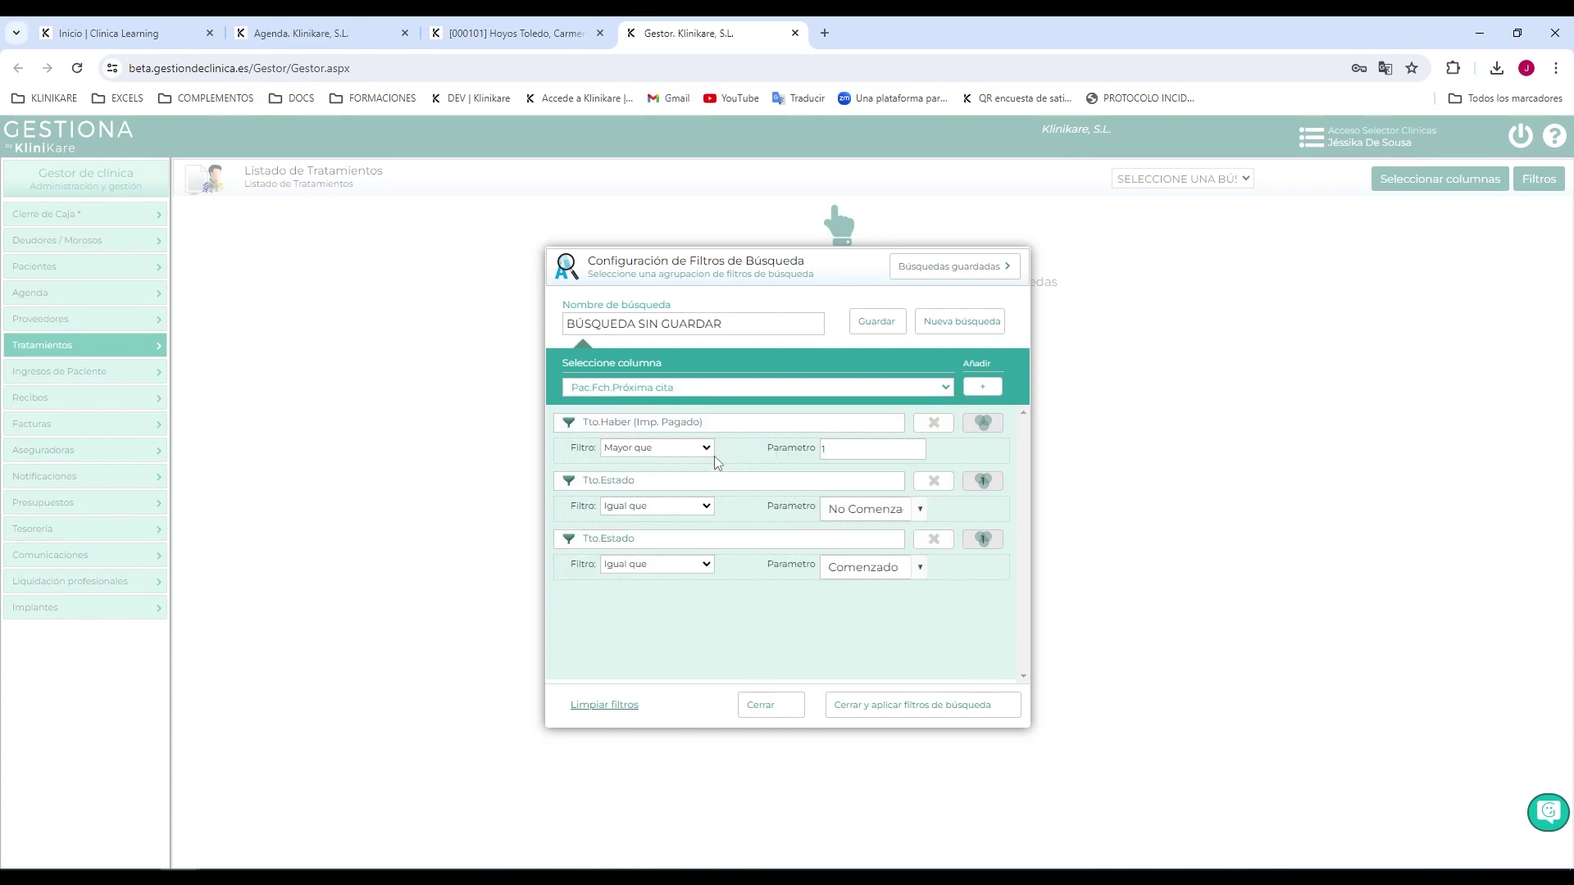
{"action": "left_click", "coordinate": [983, 389]}
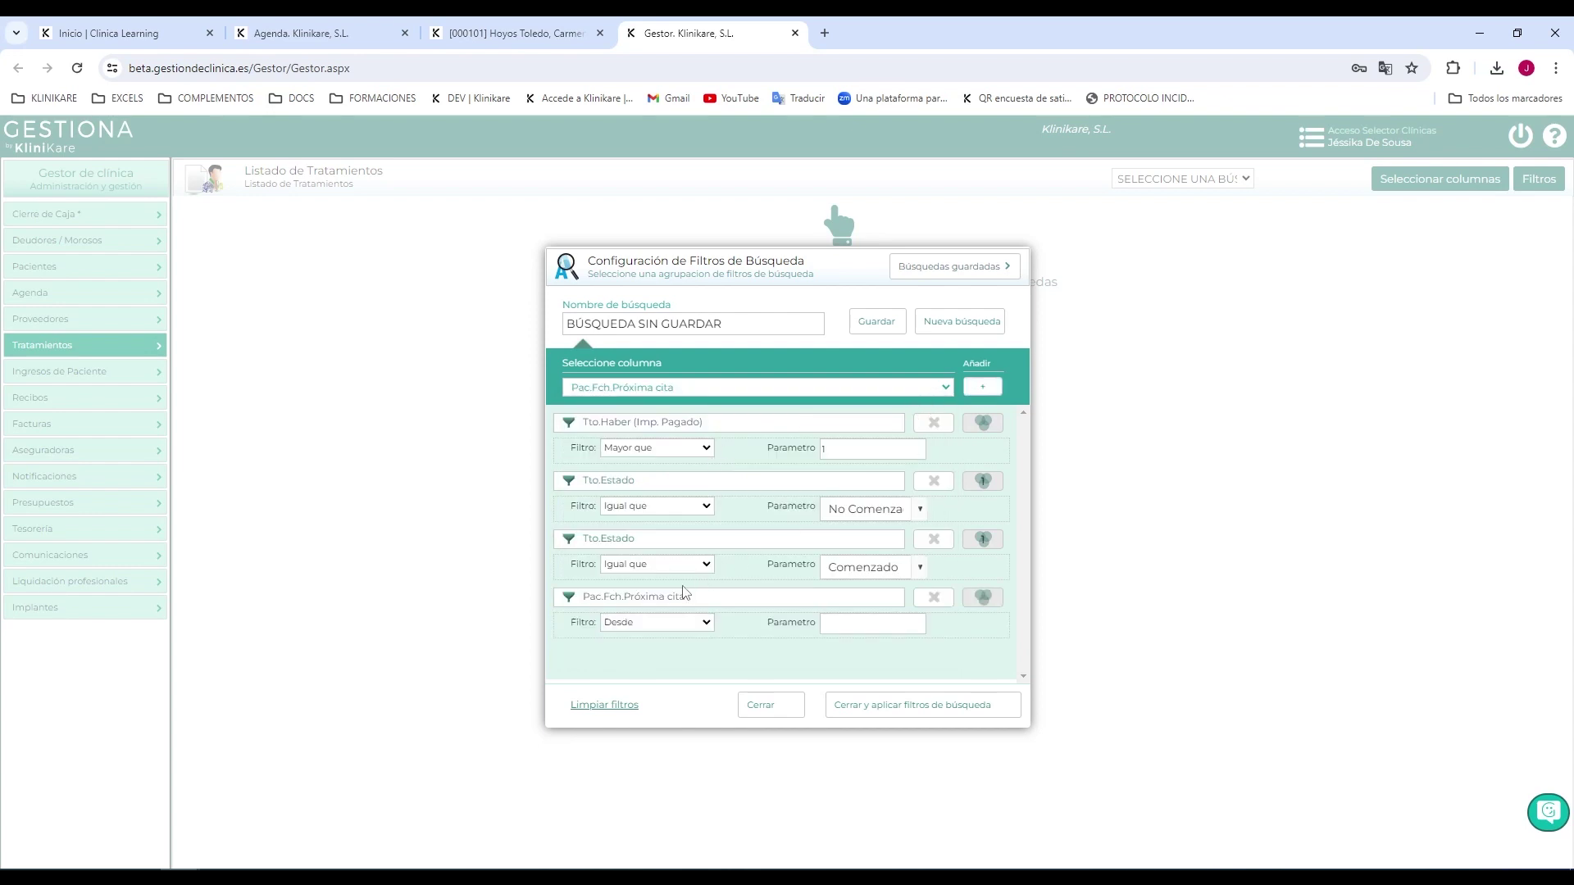
{"action": "left_click", "coordinate": [620, 623]}
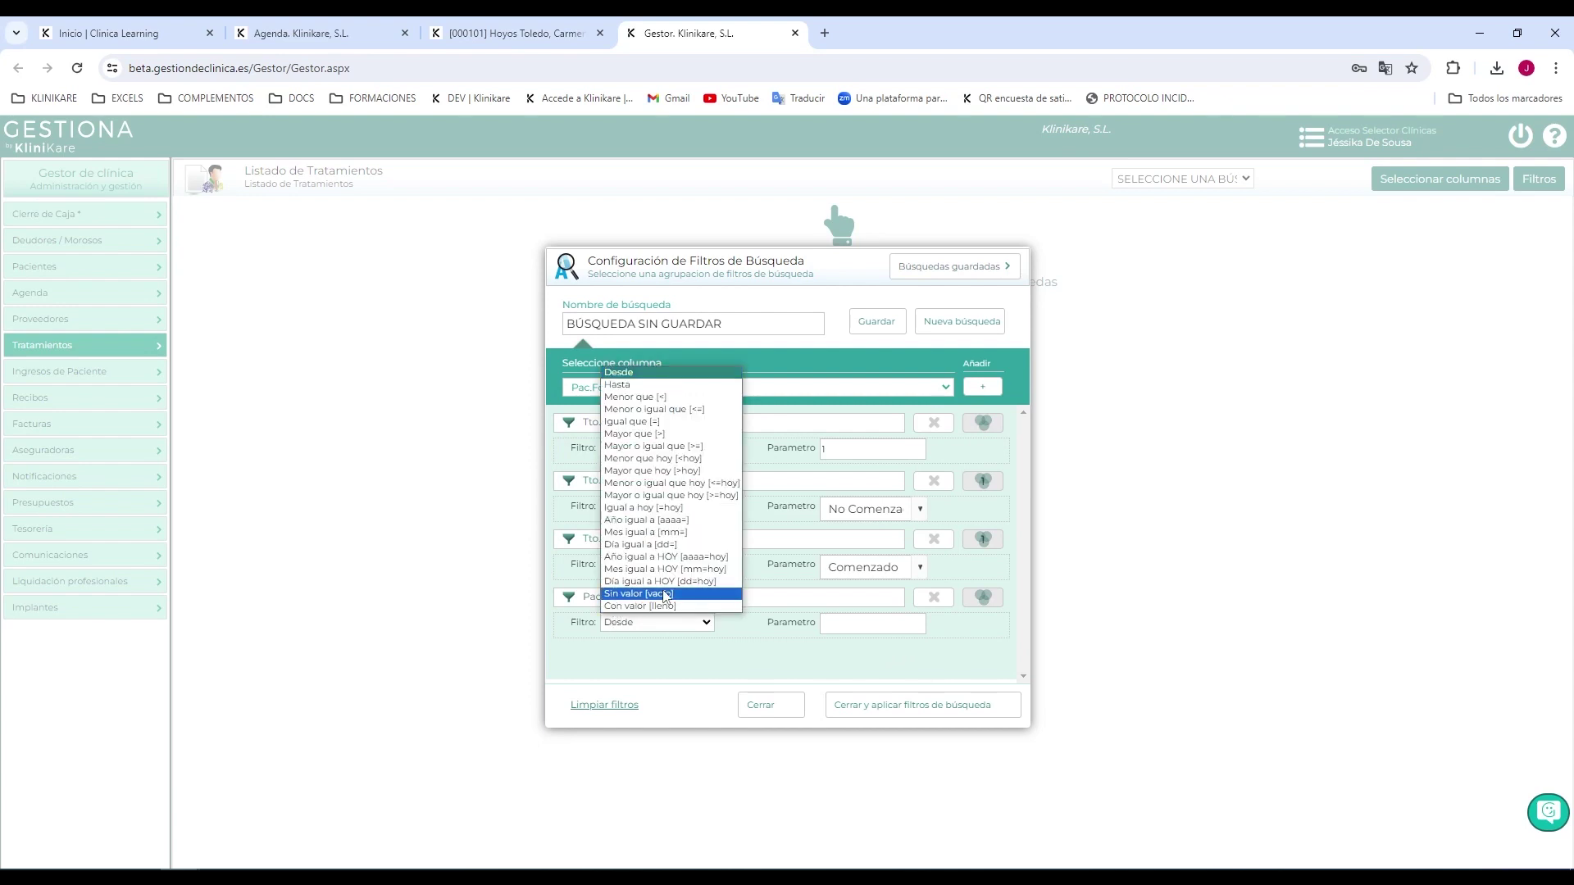
{"action": "left_click", "coordinate": [612, 595]}
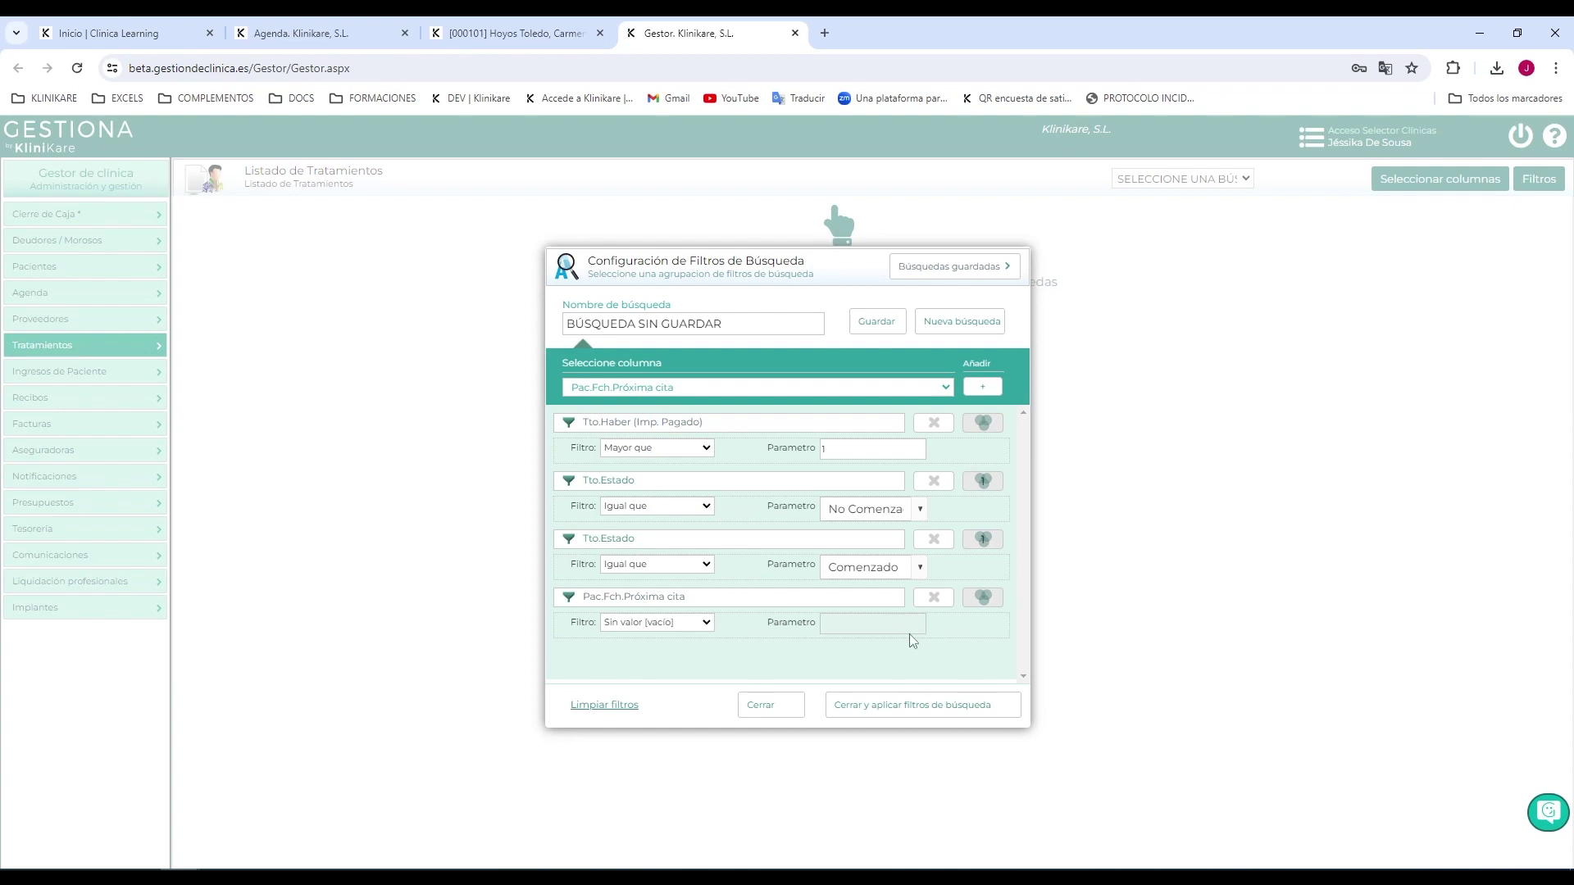
Try the Con valor [lleno] condition on the Pac.Fch.Próxima cita filter and return it to Sin valor [vacío]
{"action": "left_click", "coordinate": [699, 623]}
{"action": "left_click", "coordinate": [641, 607]}
{"action": "left_click", "coordinate": [652, 623]}
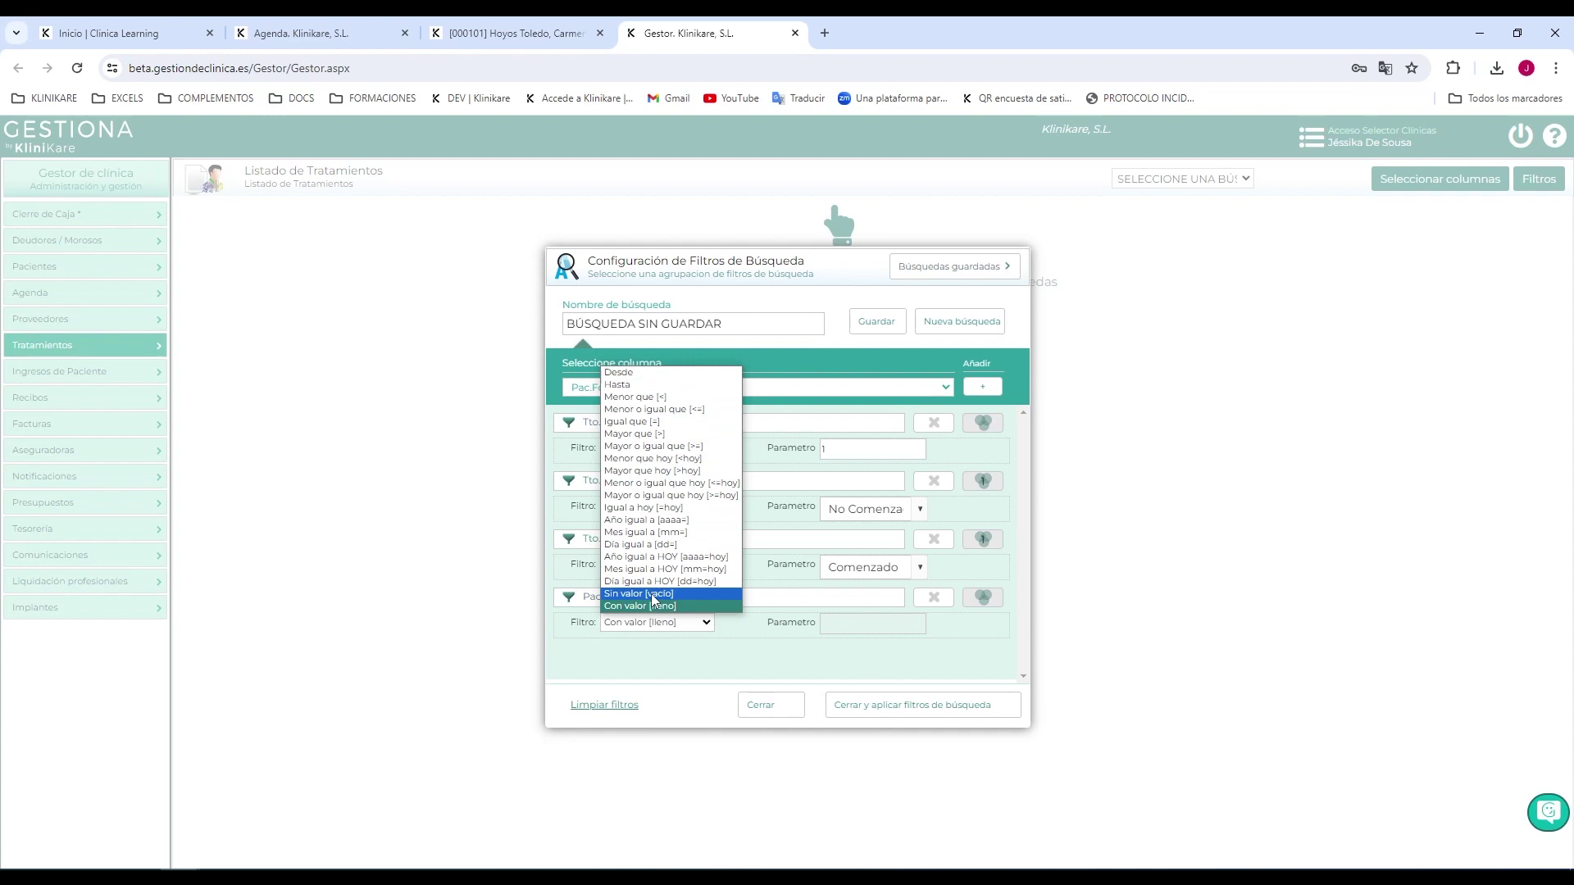
{"action": "left_click", "coordinate": [653, 594]}
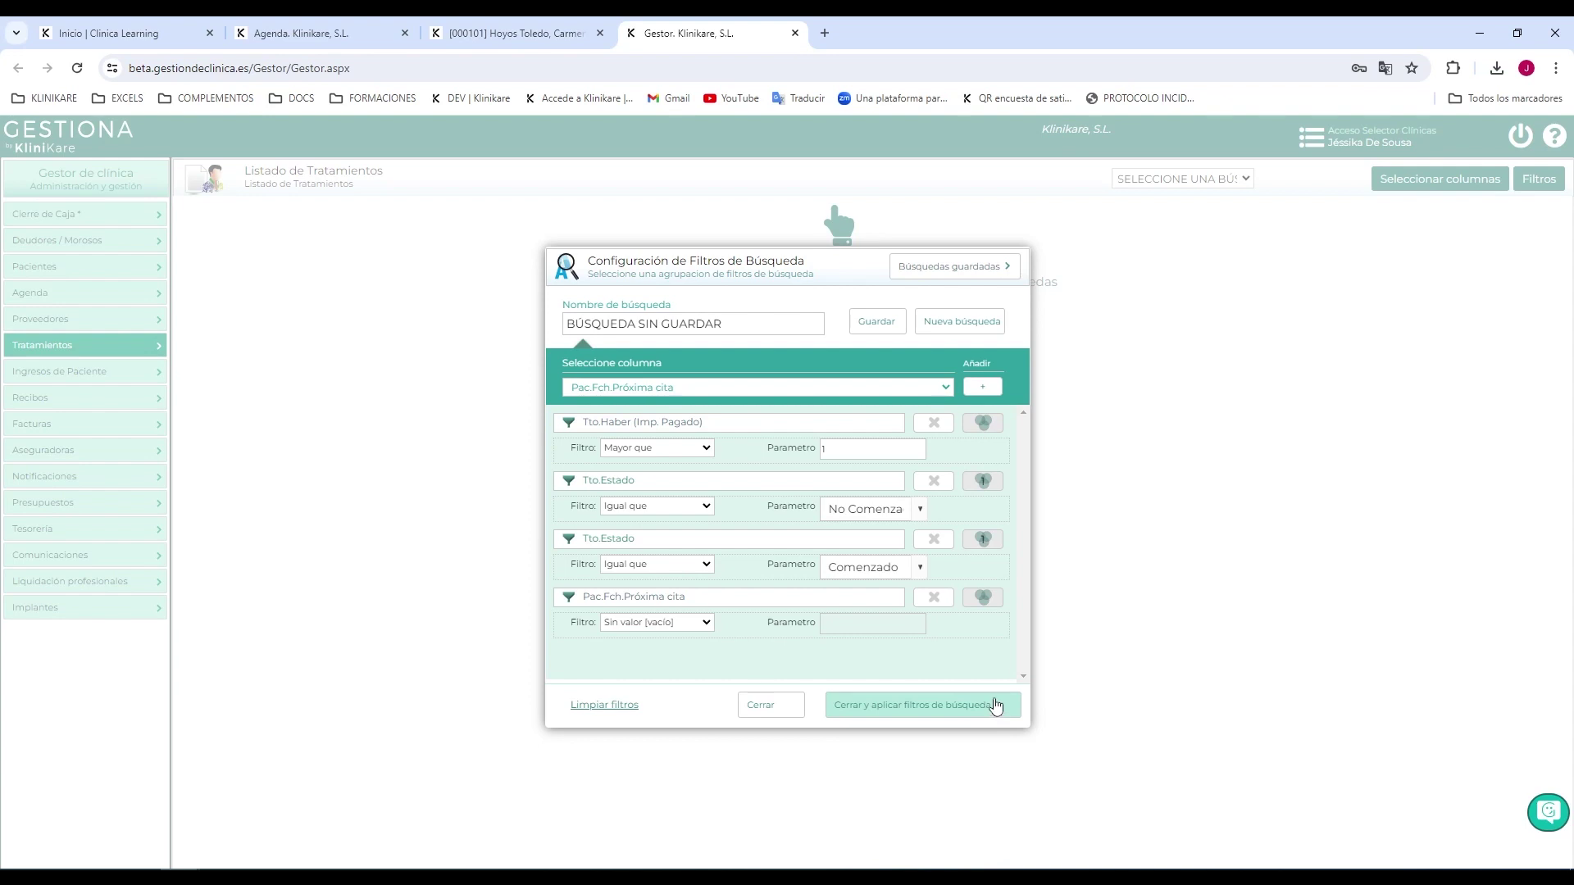
Name the search "Tratamientos pagados sin prox cita", save it and apply its filters to the treatment list
{"action": "left_click_drag", "start_coordinate": [738, 324], "coordinate": [556, 326]}
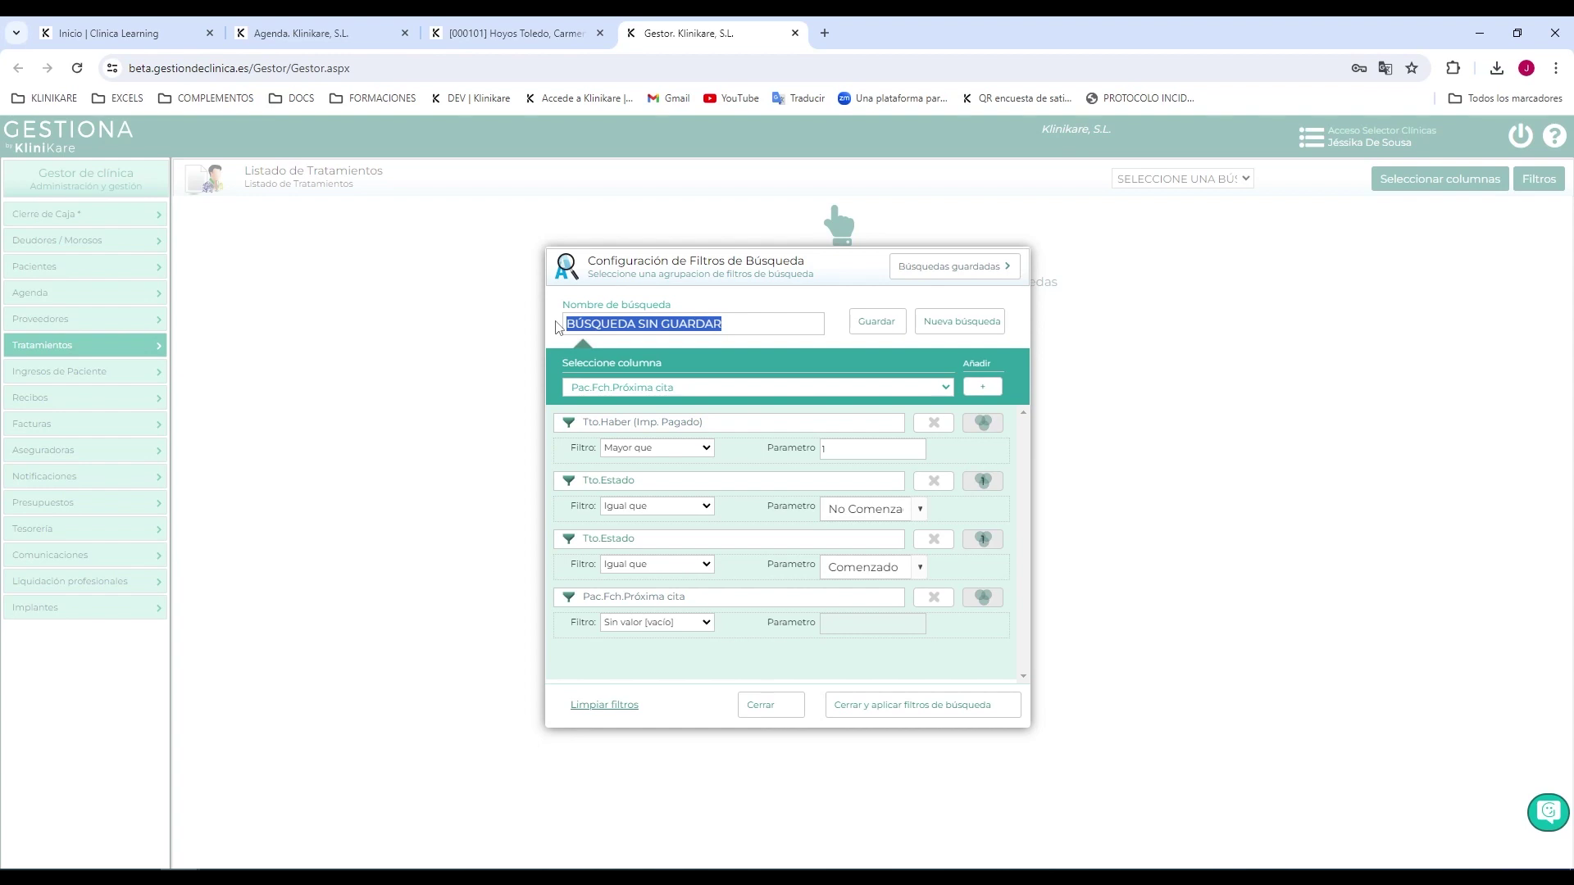
{"action": "key", "text": "Return"}
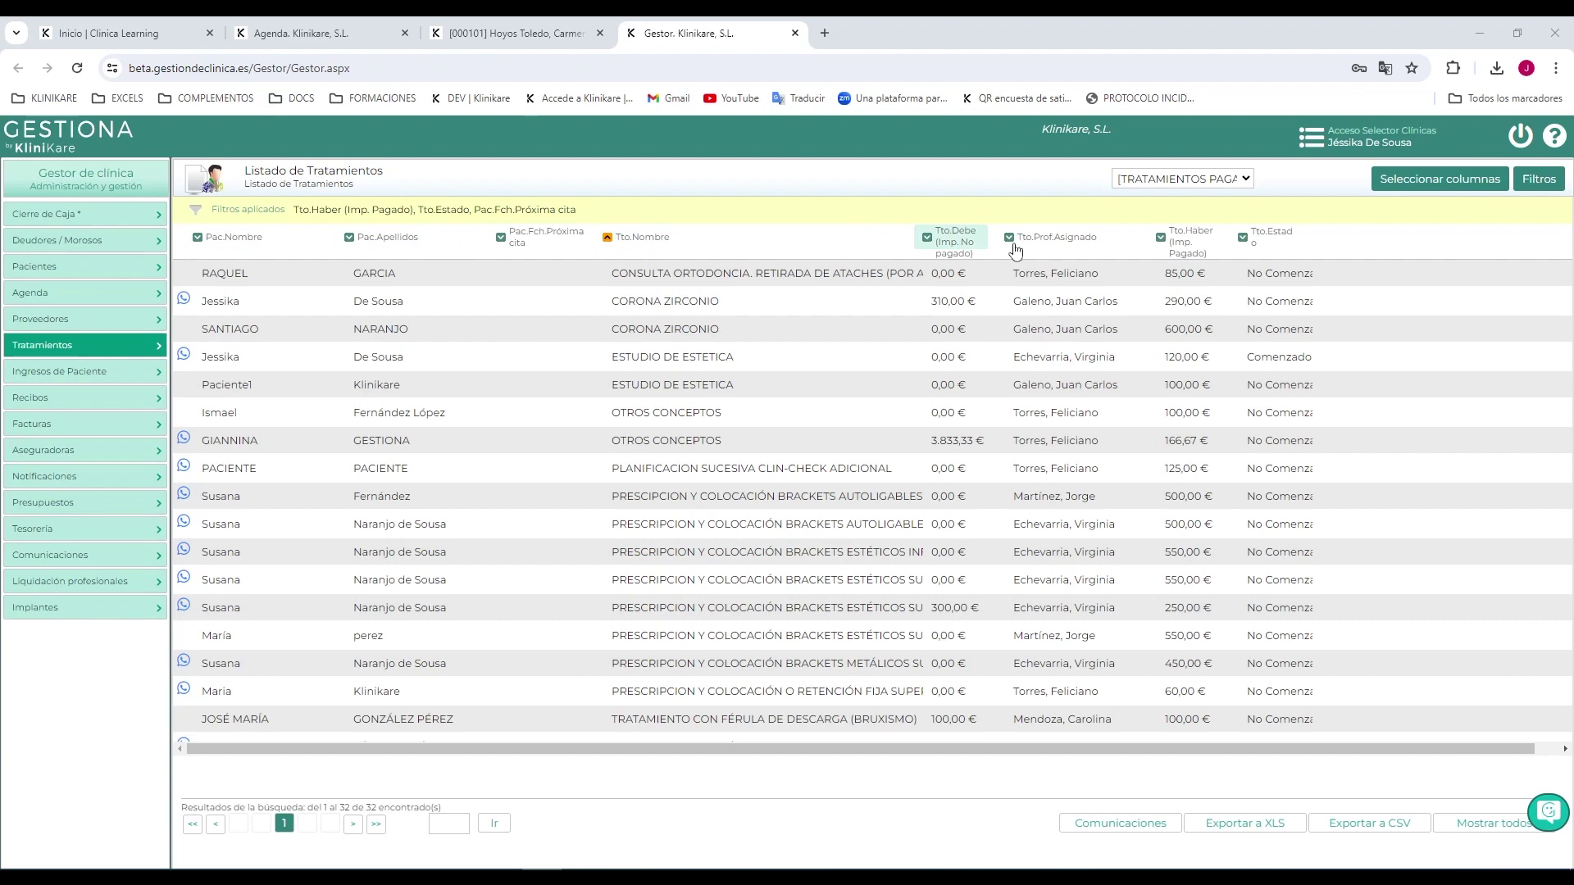
Hide the Tto.Debe (Imp. No pagado) column, show Tto.Código before Tto.Nombre and Tto.Importe paciente before Tto.Haber, and place Tto.Prof.Asignado last
{"action": "left_click", "coordinate": [1439, 179]}
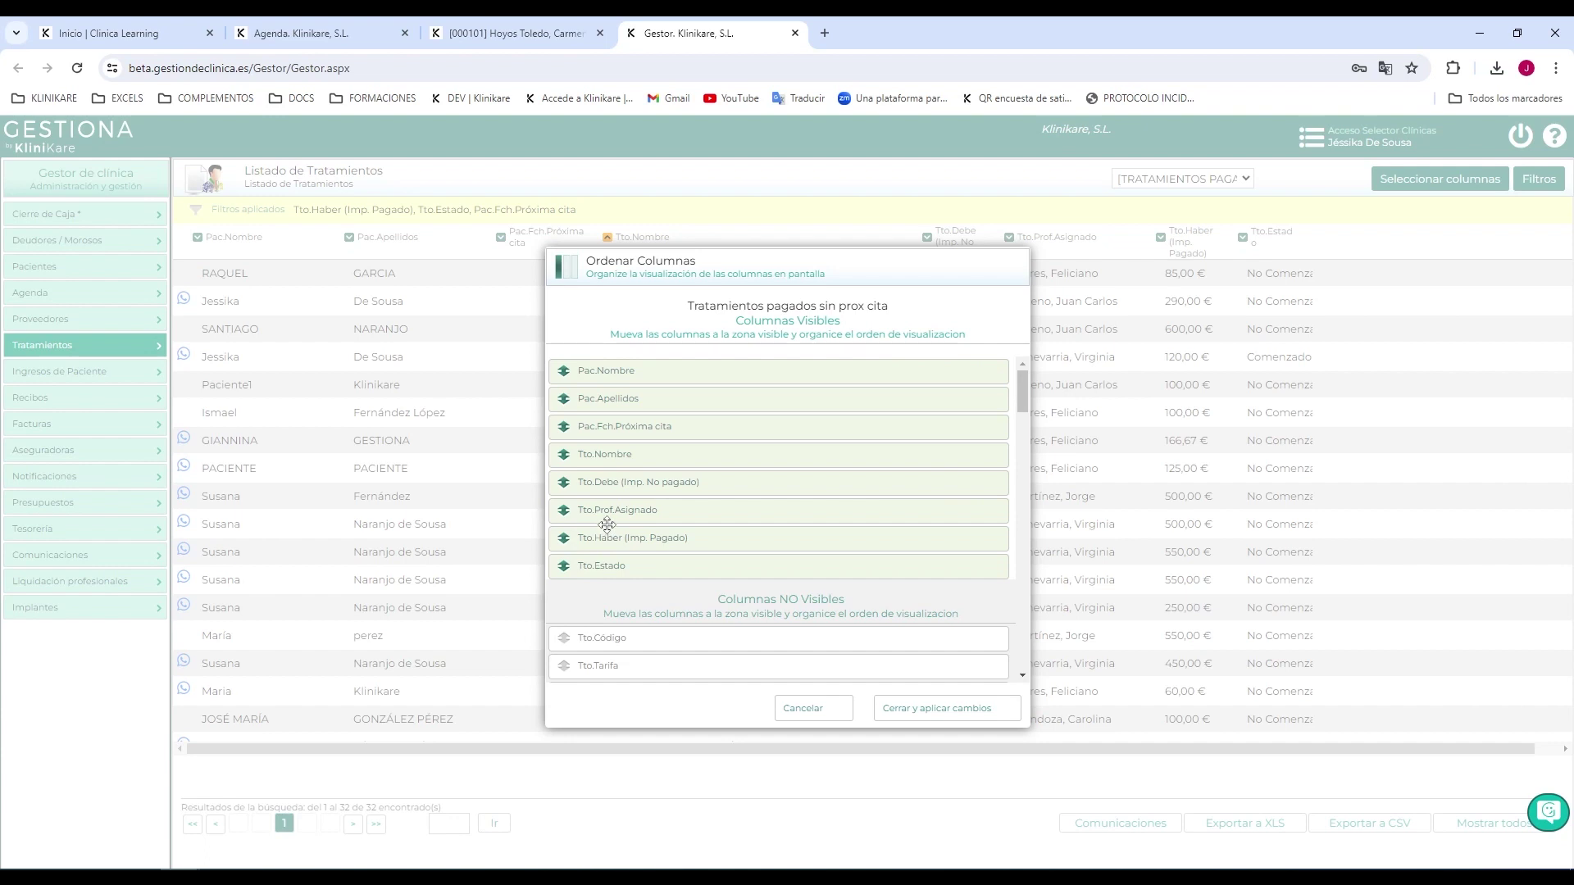
{"action": "double_click", "coordinate": [606, 484]}
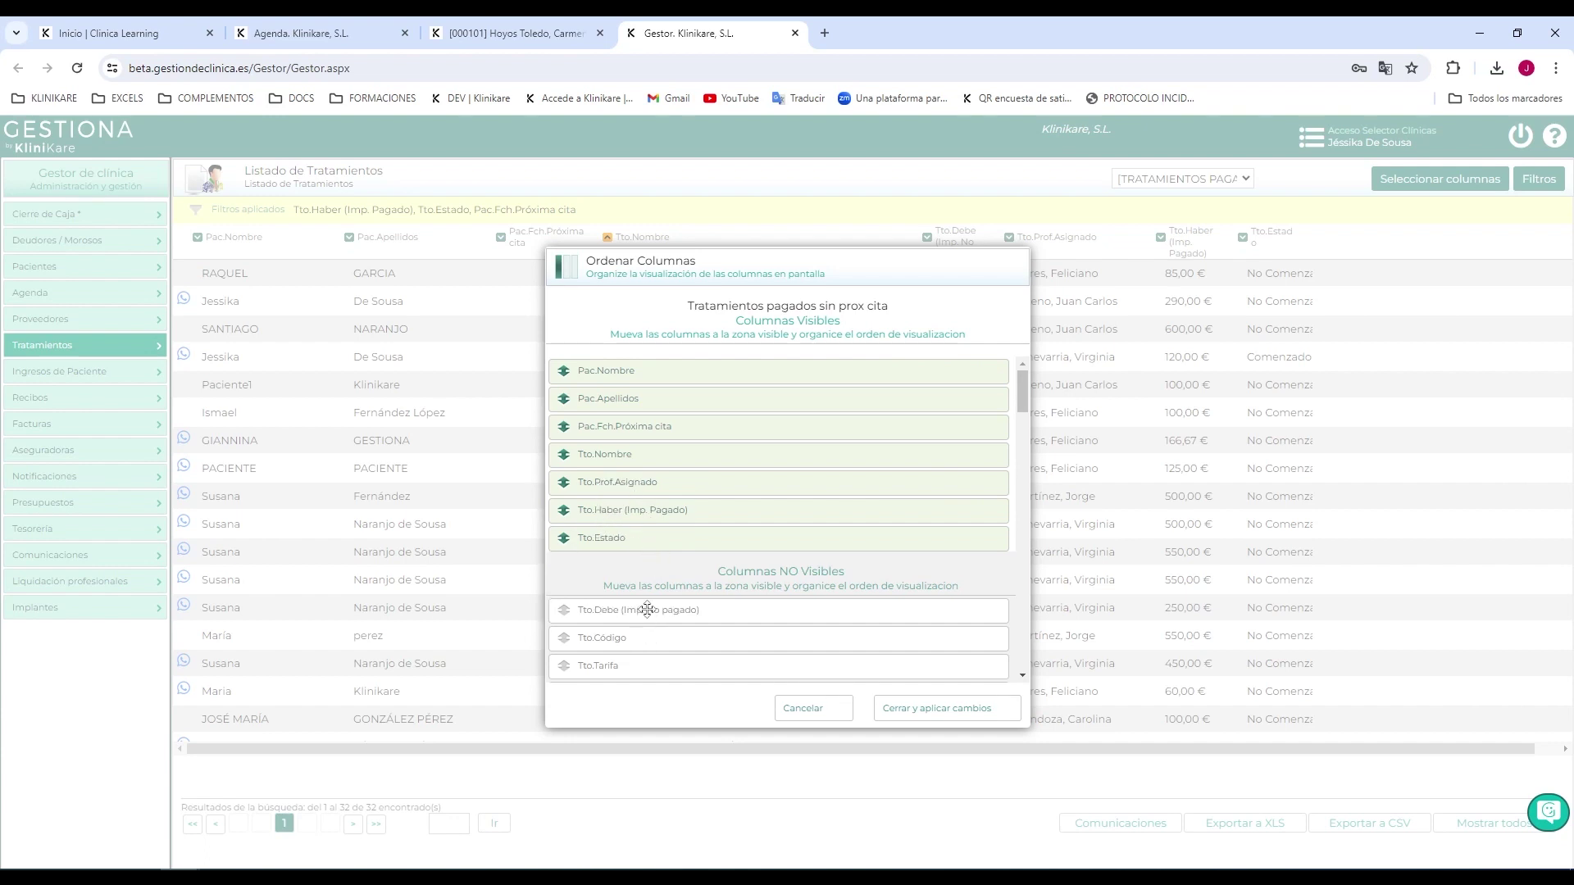
{"action": "scroll", "coordinate": [646, 639], "scroll_direction": "down", "scroll_amount": 5}
{"action": "scroll", "coordinate": [640, 603], "scroll_direction": "up", "scroll_amount": 5}
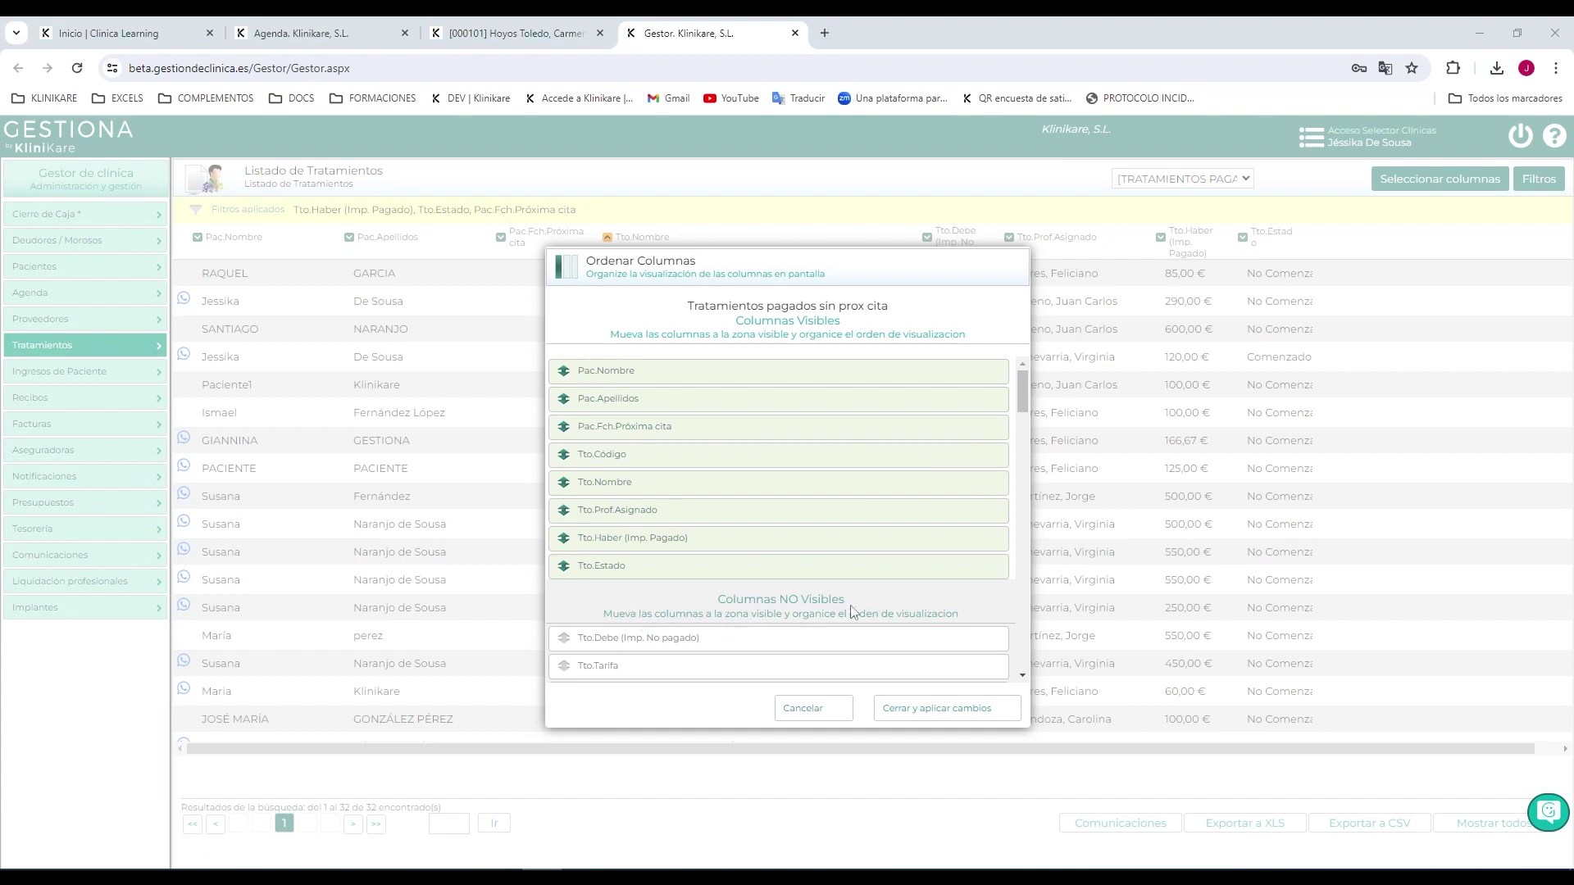
{"action": "scroll", "coordinate": [831, 471], "scroll_direction": "down", "scroll_amount": 3}
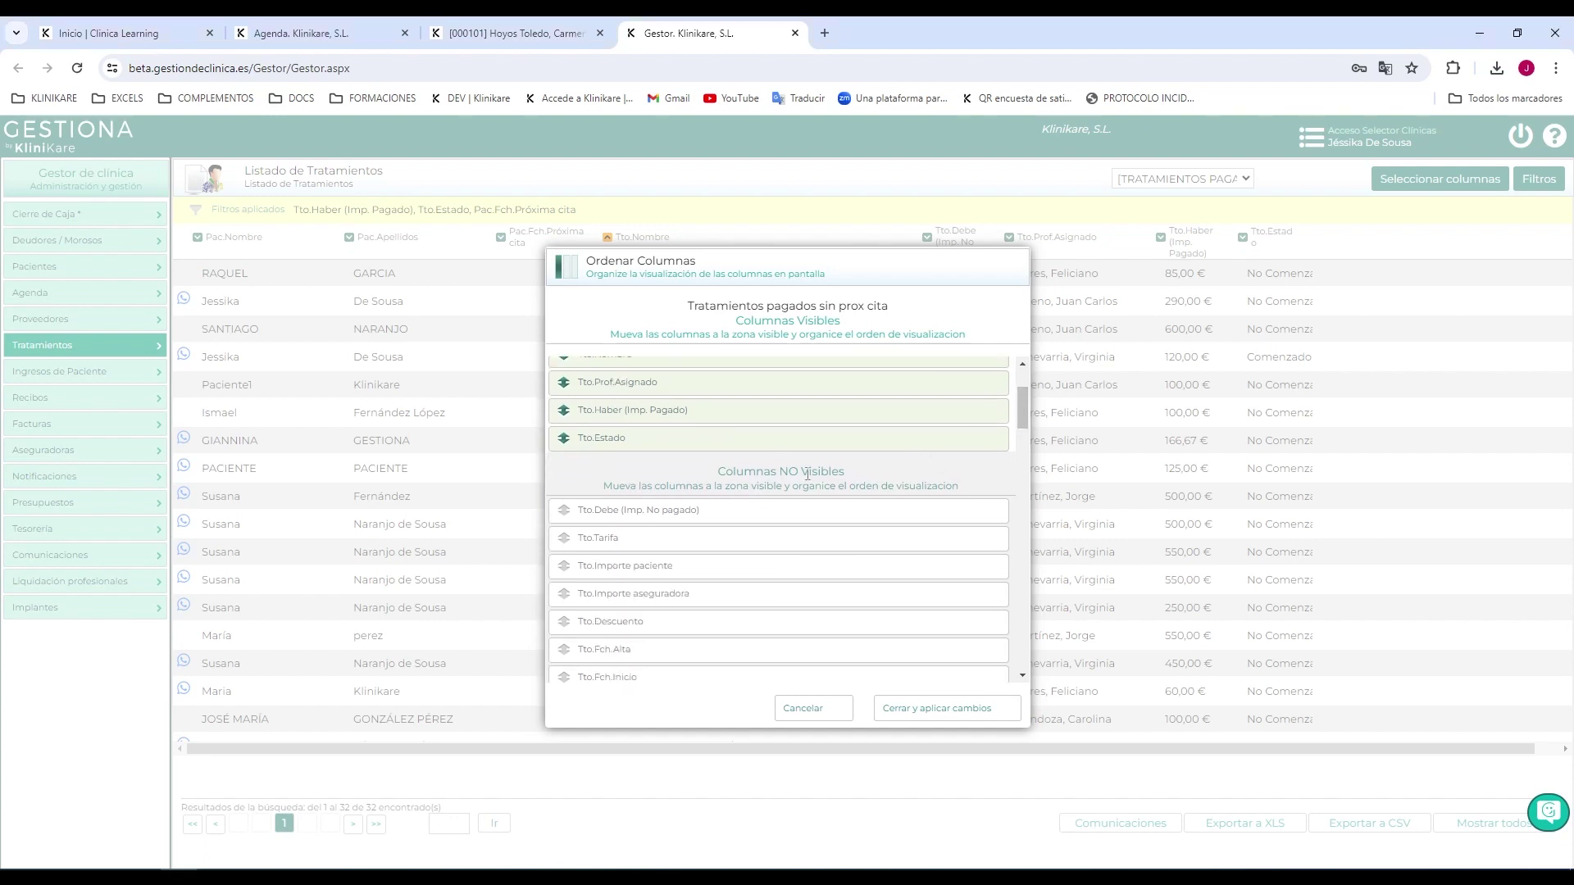
{"action": "left_click_drag", "start_coordinate": [693, 571], "coordinate": [653, 401]}
{"action": "left_click", "coordinate": [939, 708]}
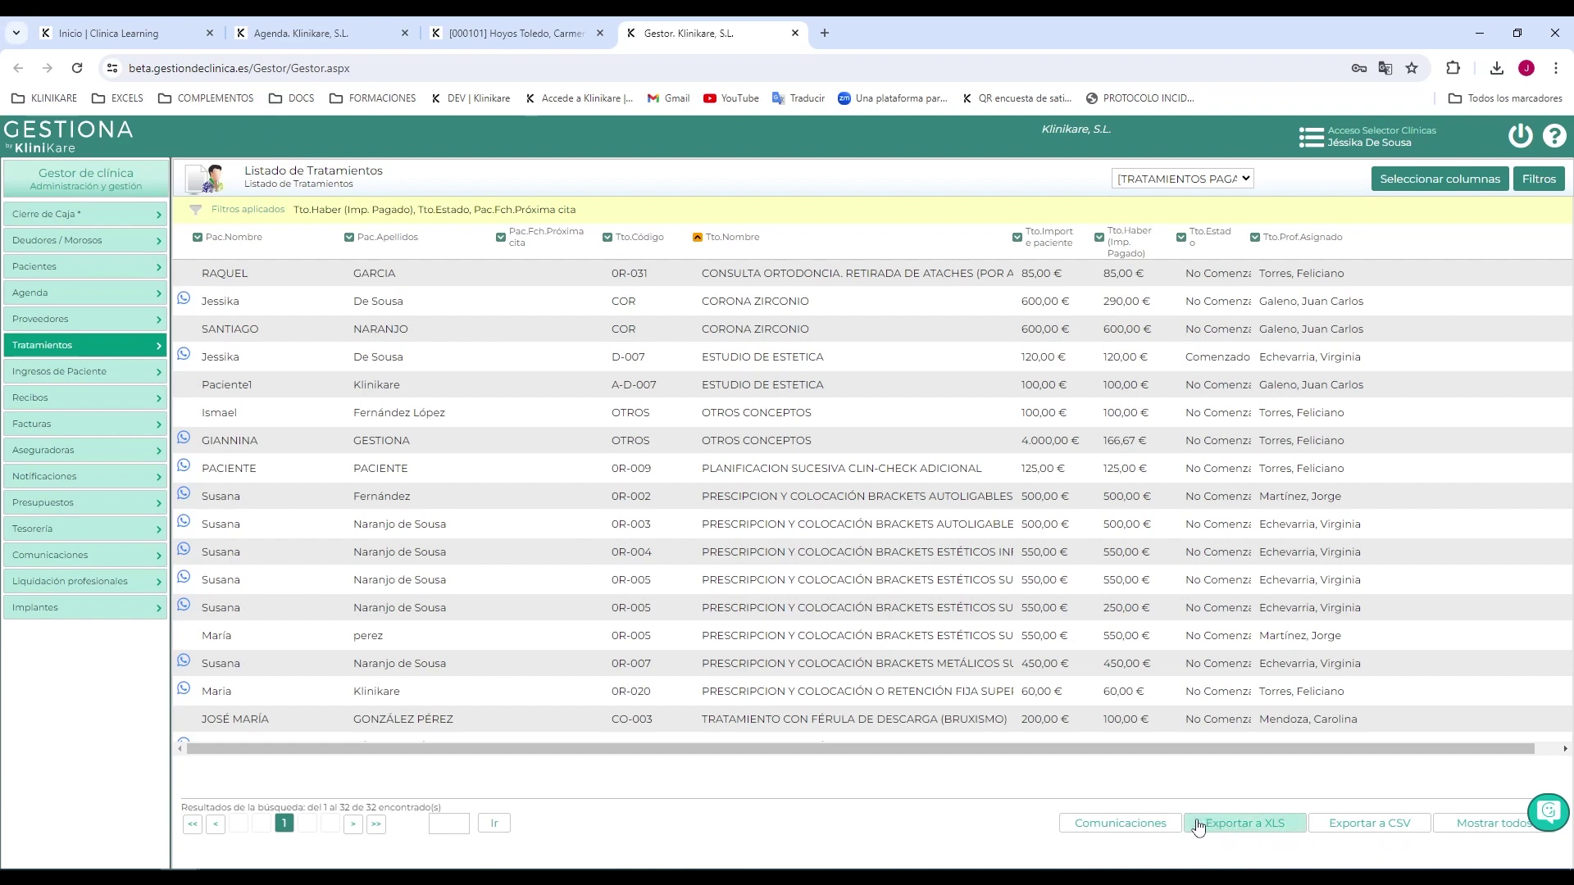
Export the list to XLS protected with the export password, and view the TOTALES sheet of the exported spreadsheet
{"action": "left_click", "coordinate": [1284, 824]}
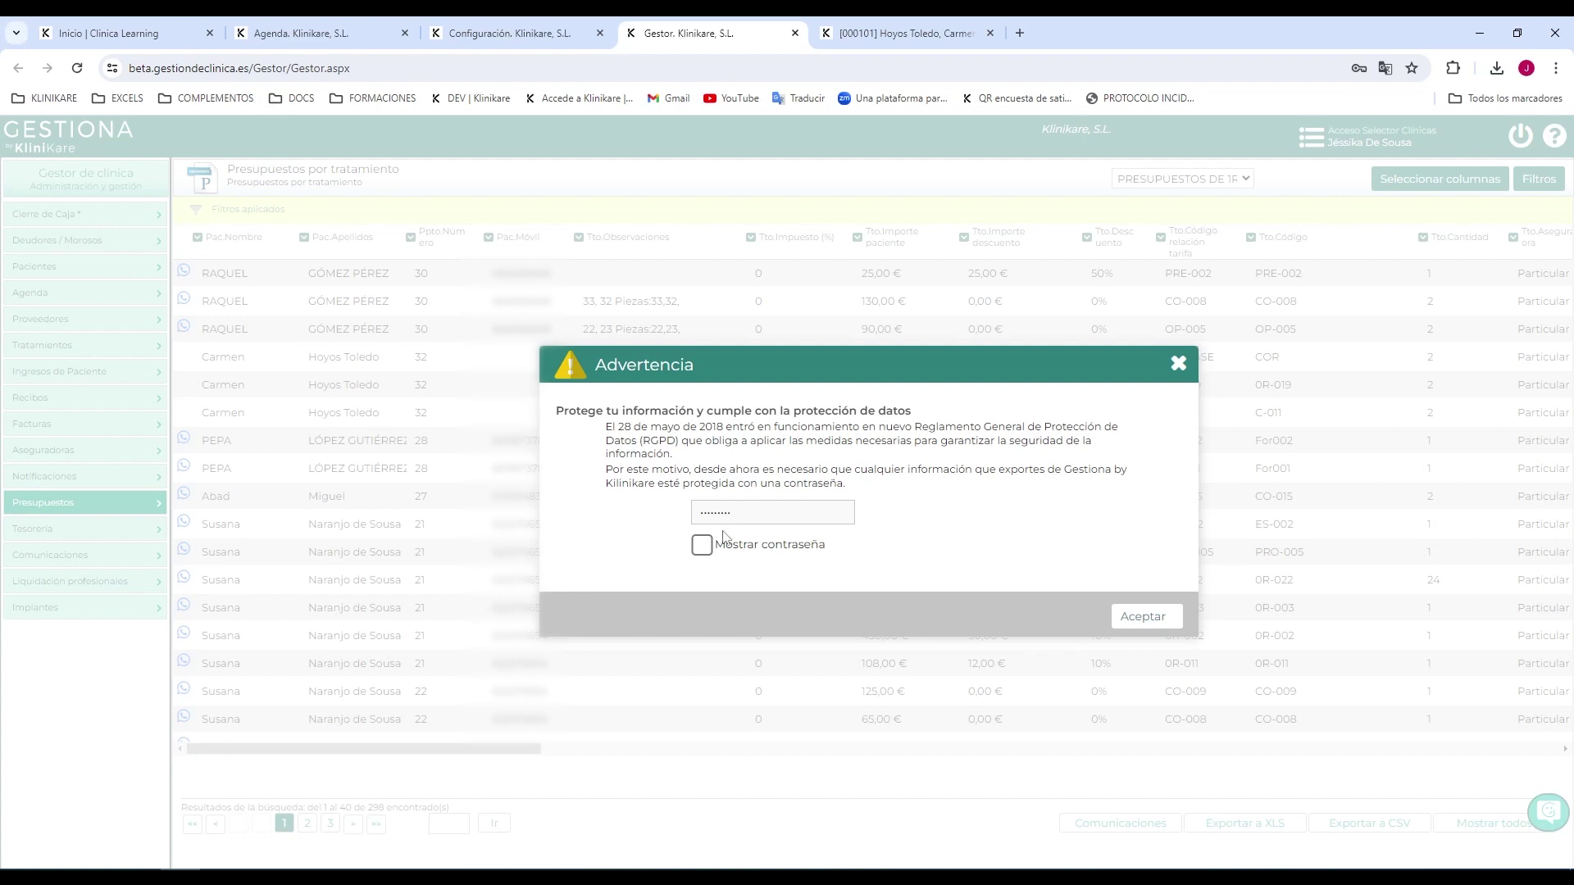
{"action": "left_click", "coordinate": [1146, 617]}
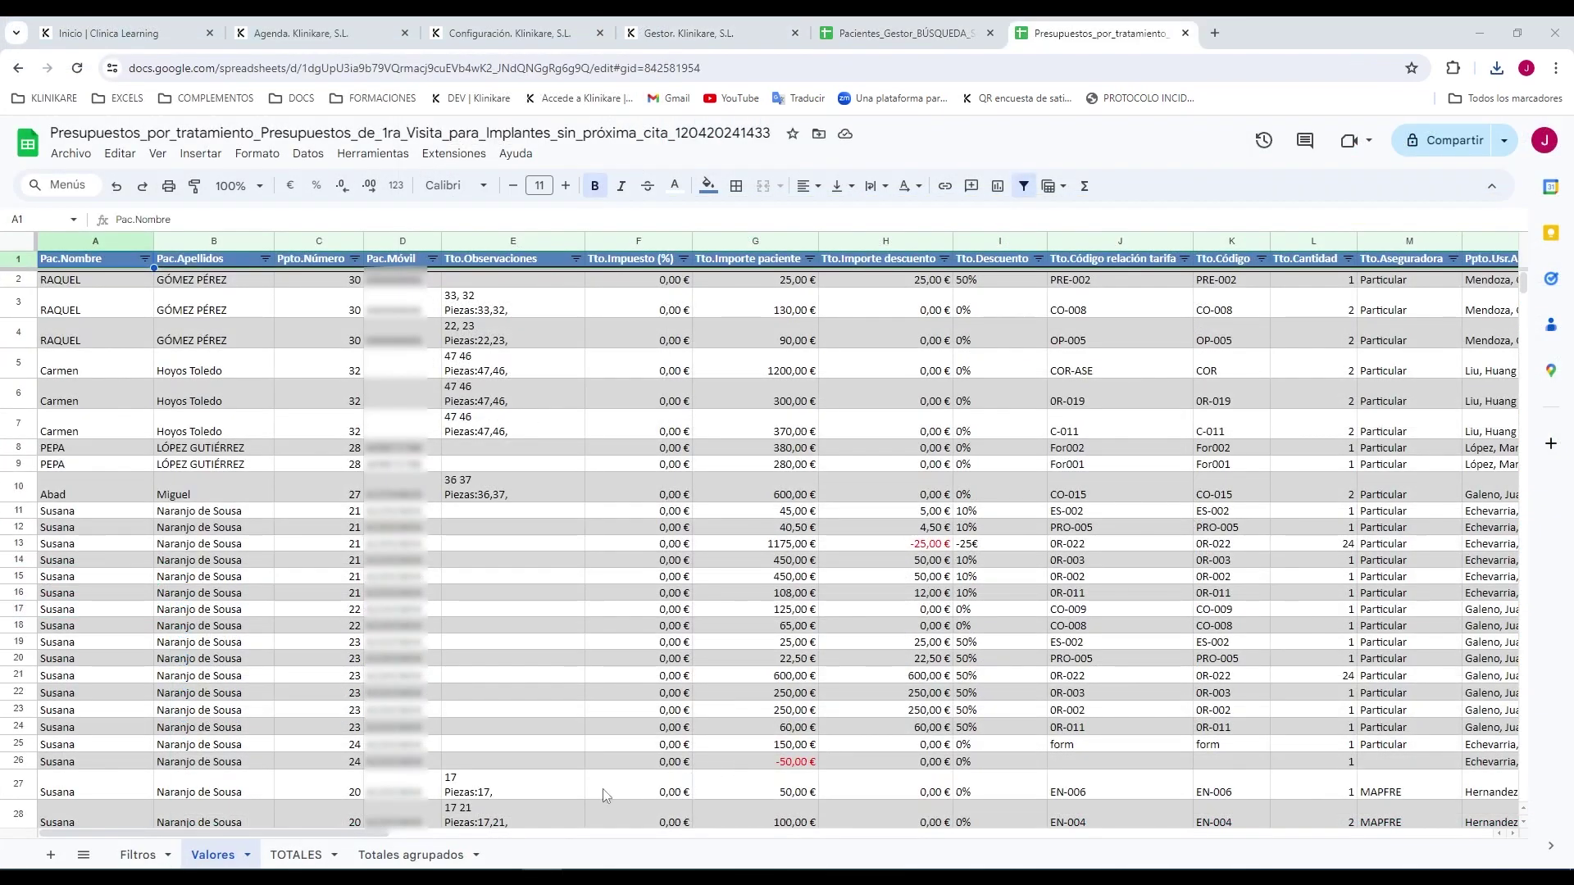
{"action": "left_click", "coordinate": [301, 855]}
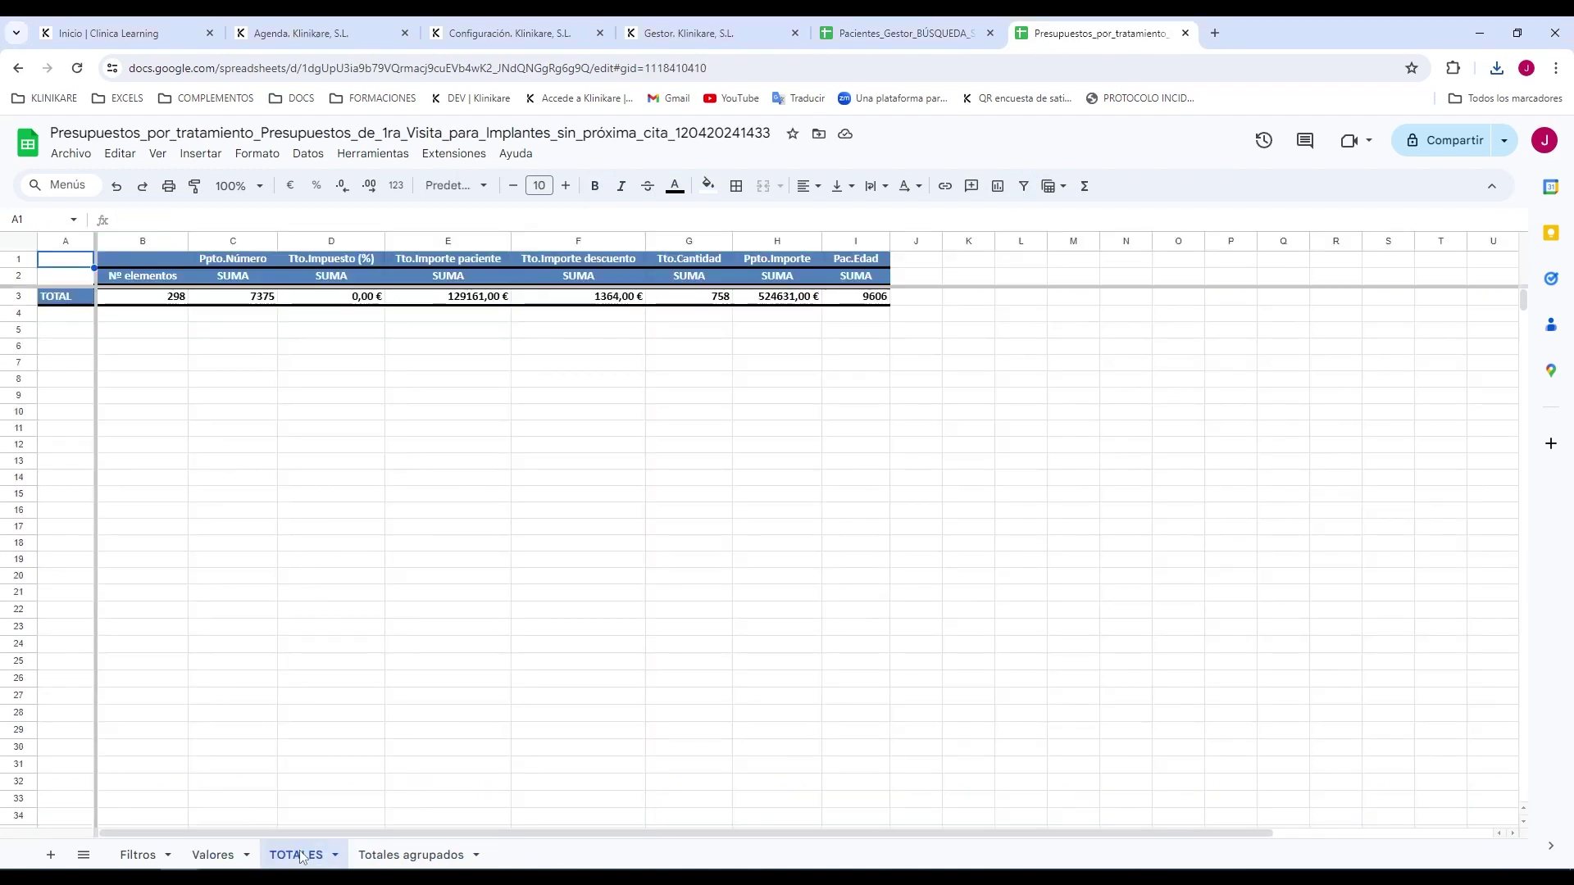